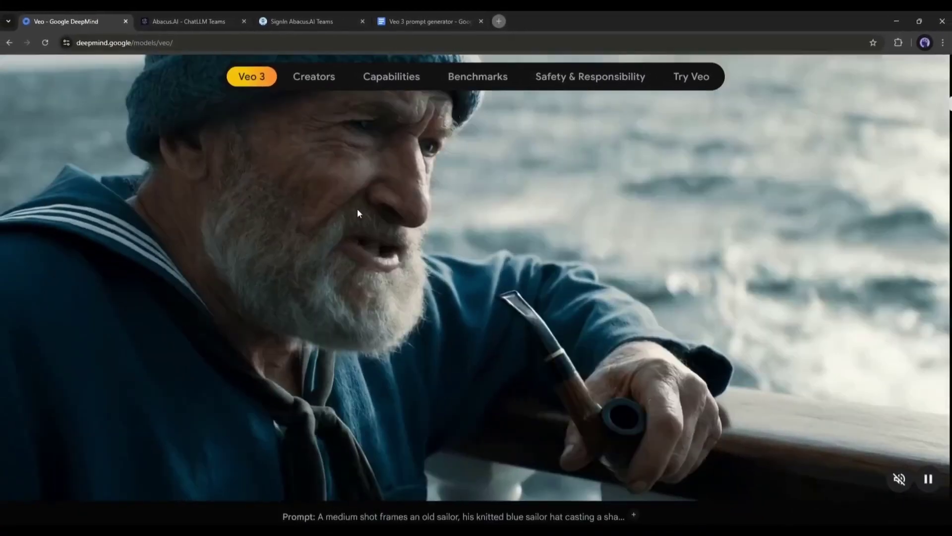
{"action": "scroll", "coordinate": [358, 236], "scroll_direction": "down", "scroll_amount": 5}
{"action": "scroll", "coordinate": [358, 236], "scroll_direction": "down", "scroll_amount": 5}
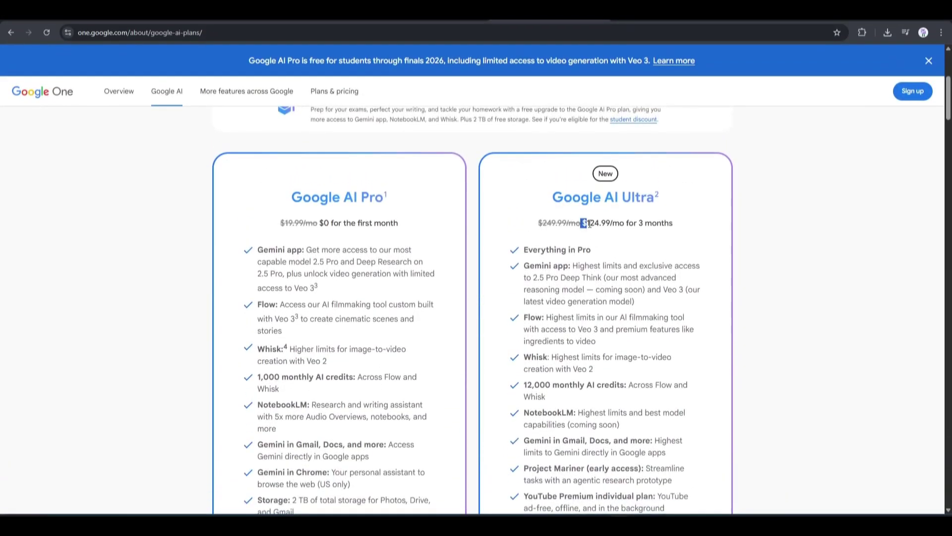
Step: Highlight the $124.99/mo price, show the Generate Videos From Text slide, and start ChatLLM Teams sign-up
{"action": "left_click_drag", "start_coordinate": [578, 222], "coordinate": [681, 226]}
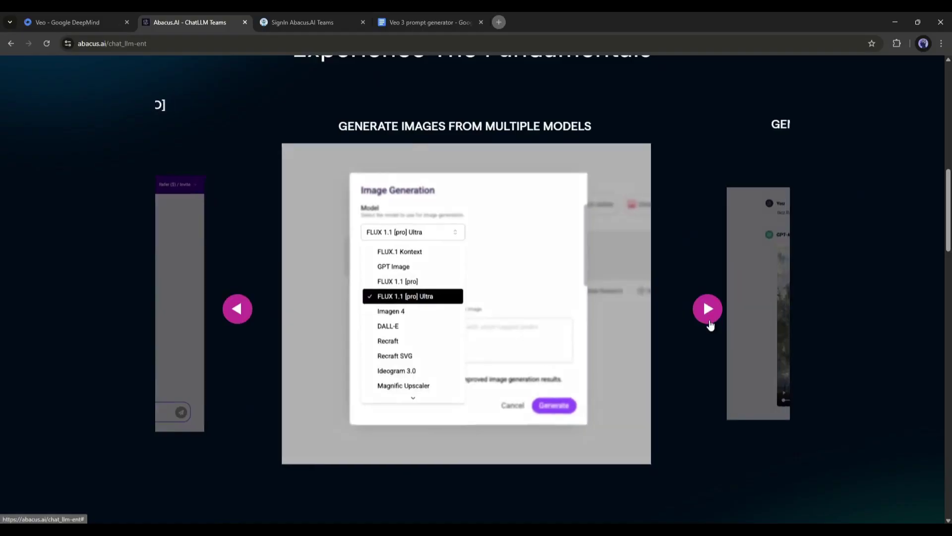
{"action": "left_click", "coordinate": [709, 313]}
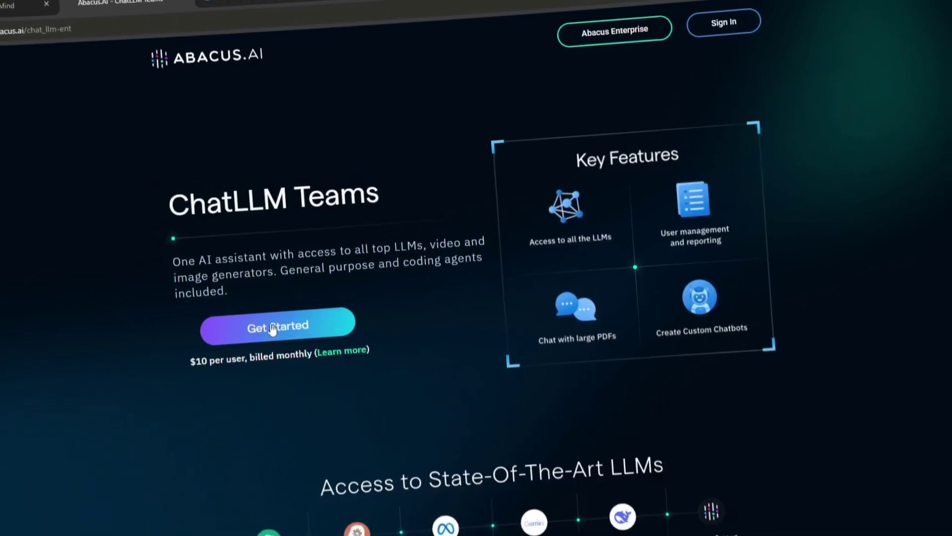
{"action": "left_click", "coordinate": [292, 325]}
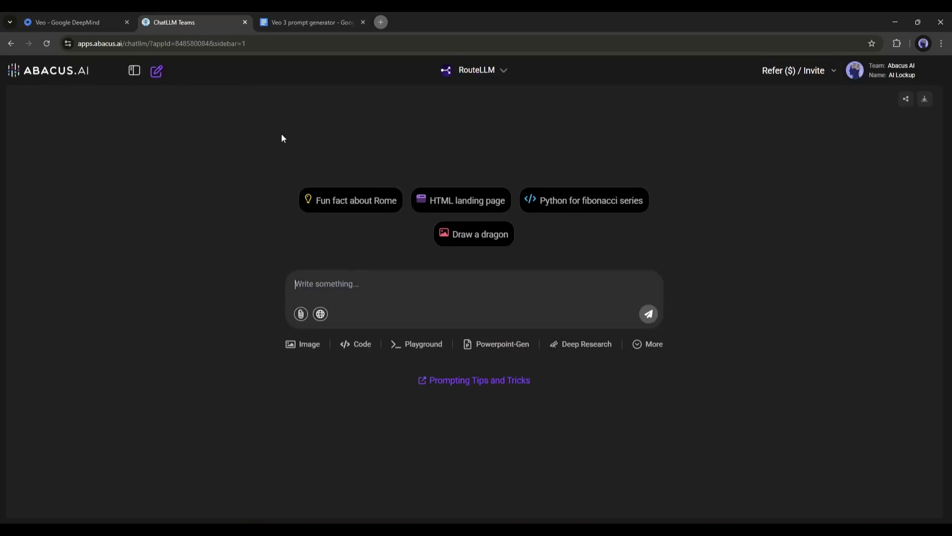
Step: Choose GPT-4.1 from the LLMs tab of the model dropdown
{"action": "left_click", "coordinate": [469, 74]}
{"action": "scroll", "coordinate": [465, 186], "scroll_direction": "down", "scroll_amount": 4}
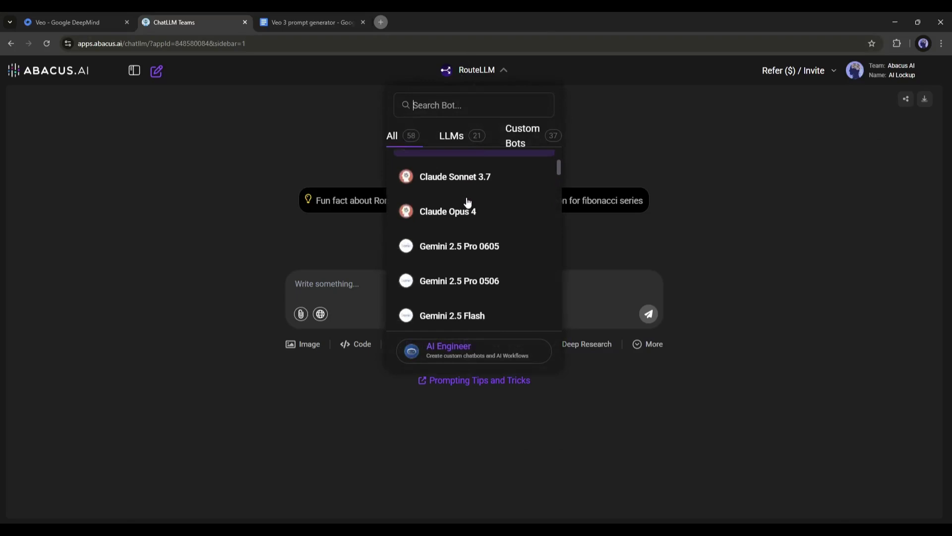
{"action": "left_click", "coordinate": [464, 138]}
{"action": "scroll", "coordinate": [467, 223], "scroll_direction": "down", "scroll_amount": 5}
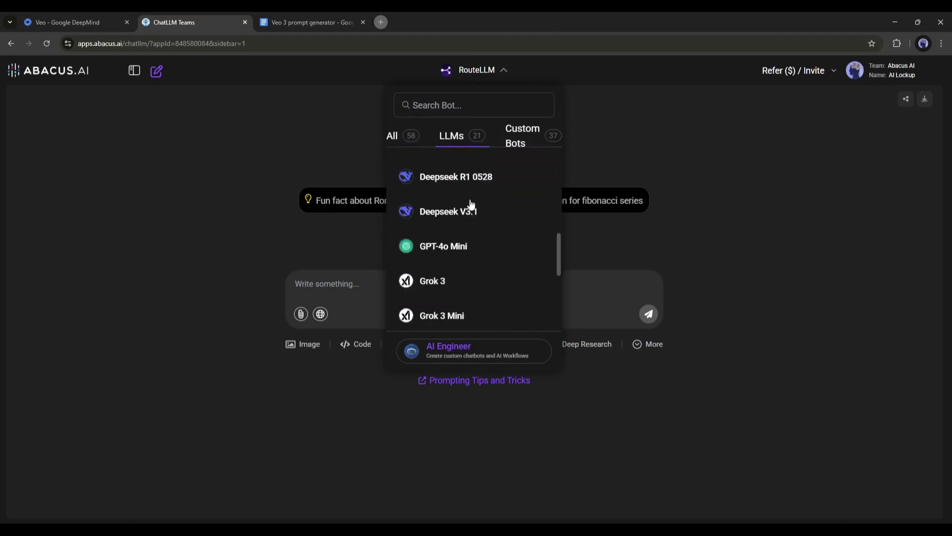
{"action": "scroll", "coordinate": [464, 246], "scroll_direction": "down", "scroll_amount": 5}
{"action": "scroll", "coordinate": [466, 298], "scroll_direction": "up", "scroll_amount": 5}
{"action": "scroll", "coordinate": [461, 260], "scroll_direction": "down", "scroll_amount": 3}
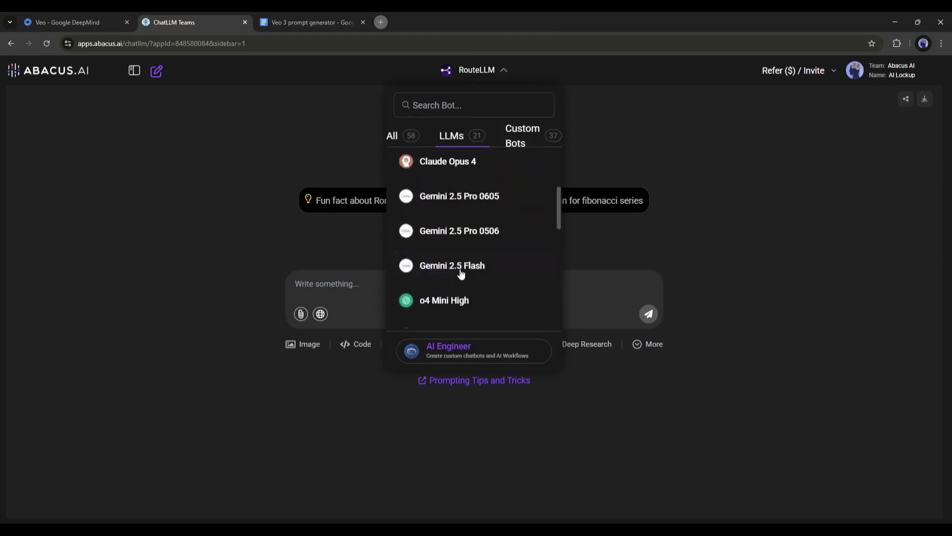
{"action": "scroll", "coordinate": [461, 246], "scroll_direction": "up", "scroll_amount": 3}
{"action": "left_click", "coordinate": [462, 205]}
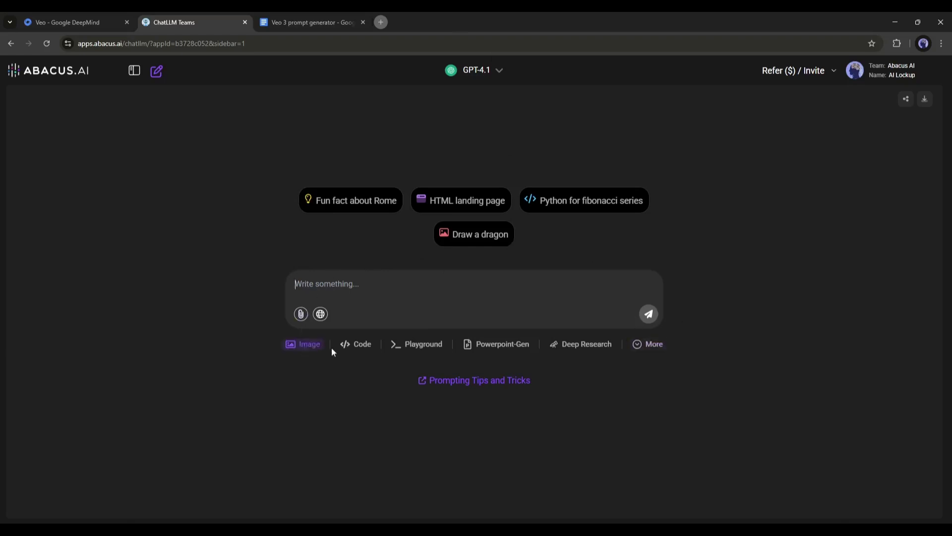
Step: Open Video-Gen, choose the Veo 3 model, and paste the jeep-cabin driver prompt
{"action": "left_click", "coordinate": [648, 344]}
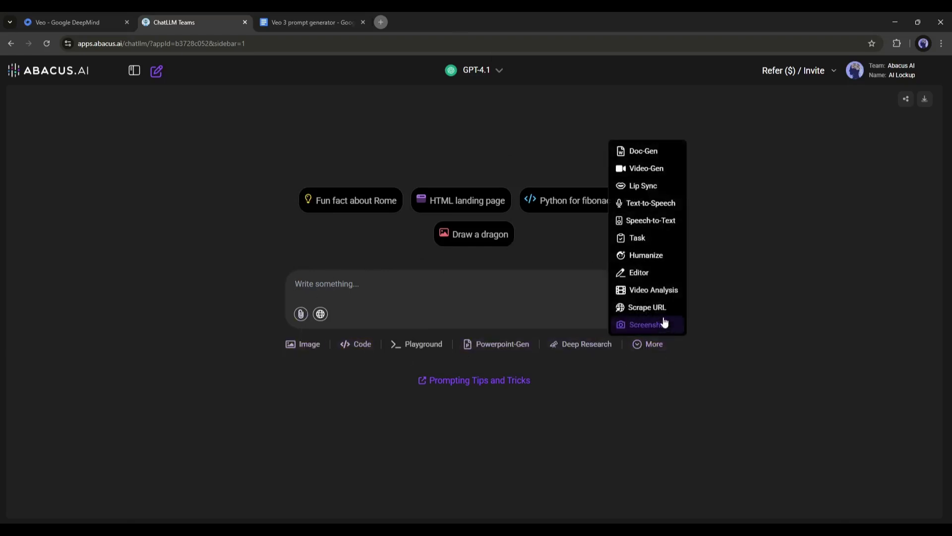
{"action": "left_click", "coordinate": [646, 168]}
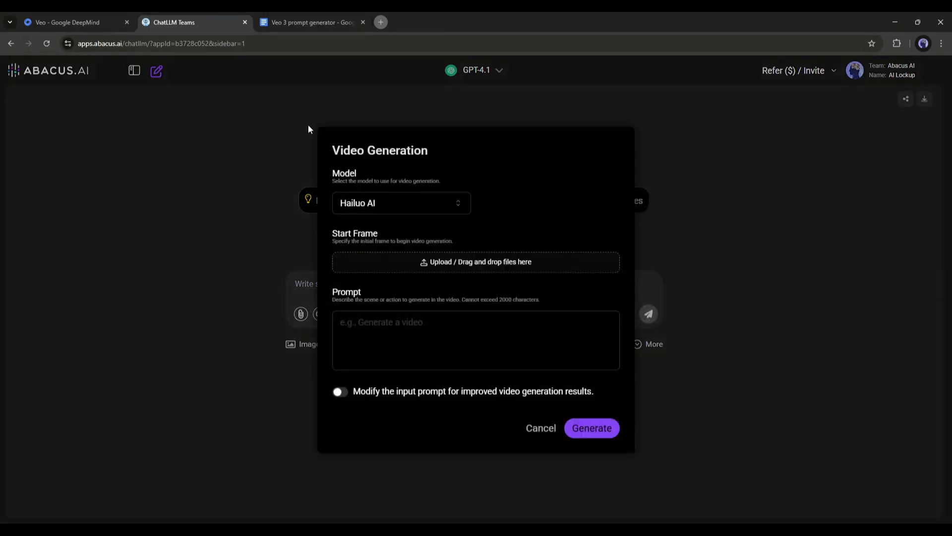
{"action": "left_click_drag", "start_coordinate": [333, 150], "coordinate": [596, 374]}
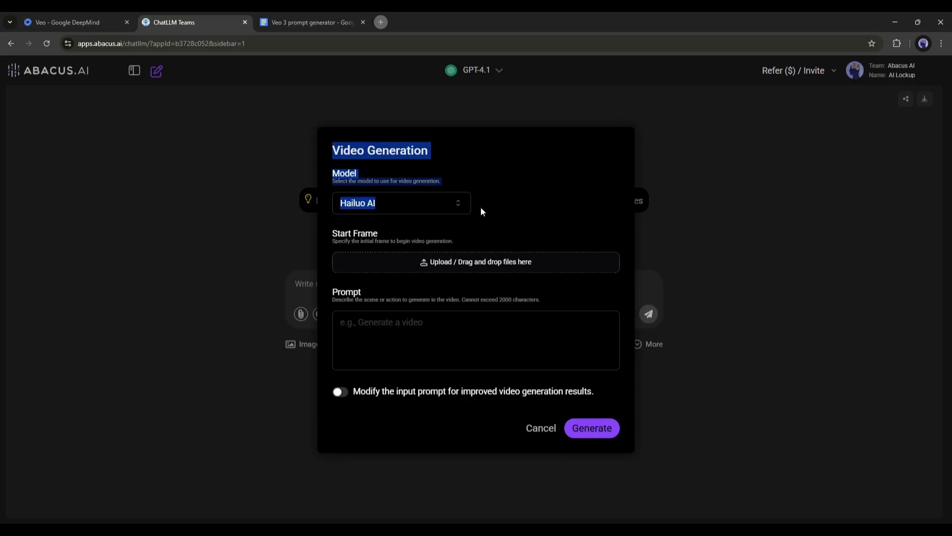
{"action": "left_click", "coordinate": [529, 168]}
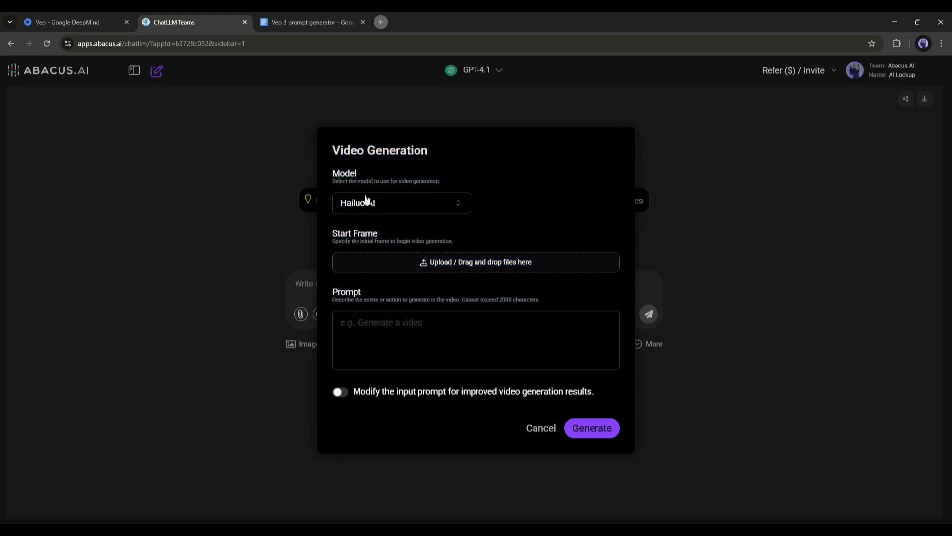
{"action": "left_click", "coordinate": [399, 201]}
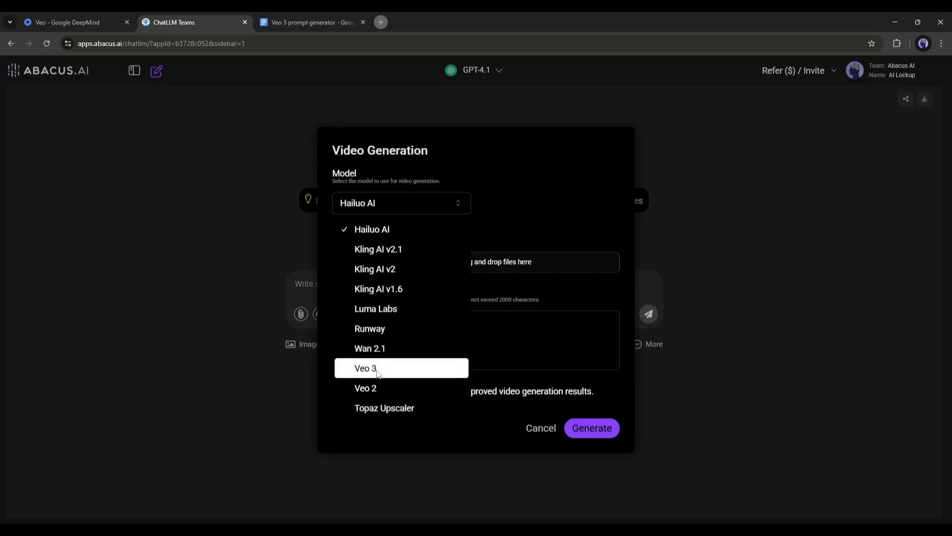
{"action": "left_click", "coordinate": [379, 370]}
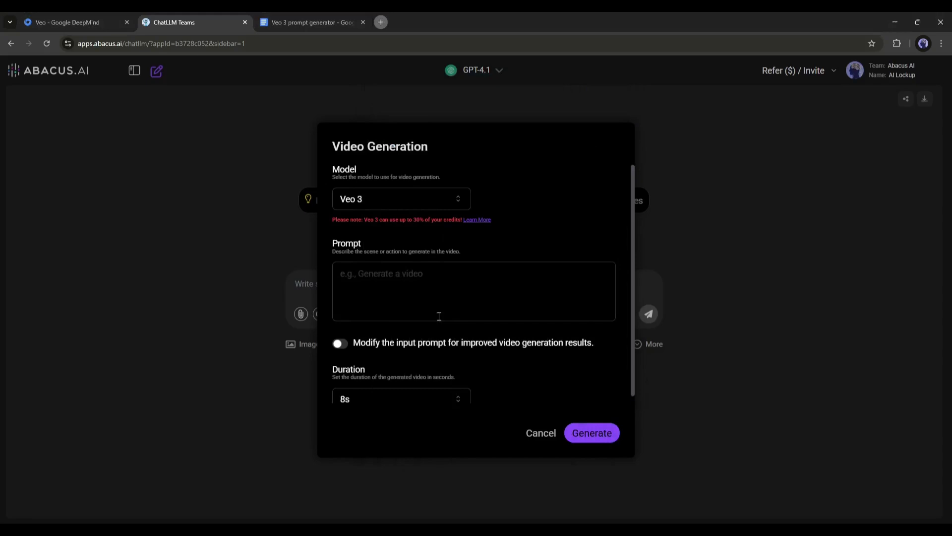
{"action": "key", "text": "ctrl+v"}
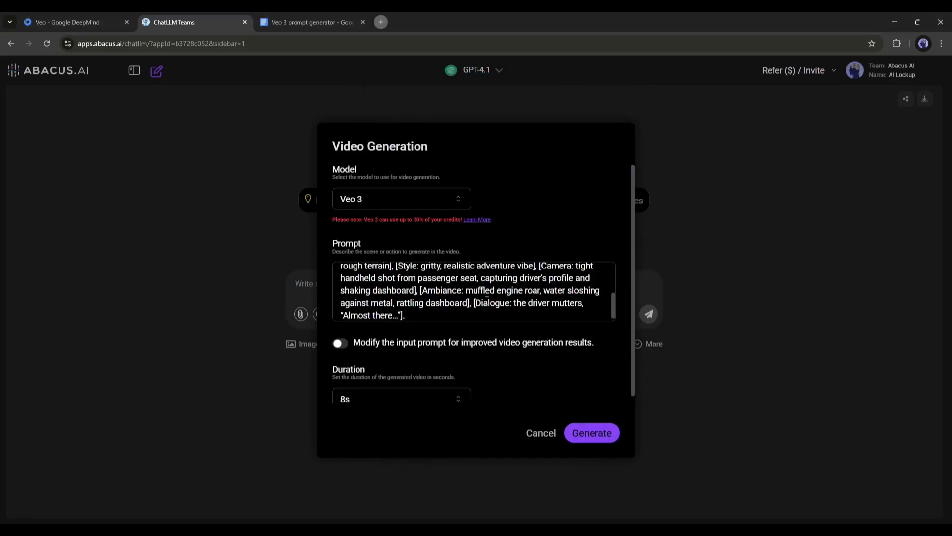
{"action": "scroll", "coordinate": [488, 298], "scroll_direction": "up", "scroll_amount": 5}
{"action": "scroll", "coordinate": [447, 290], "scroll_direction": "down", "scroll_amount": 5}
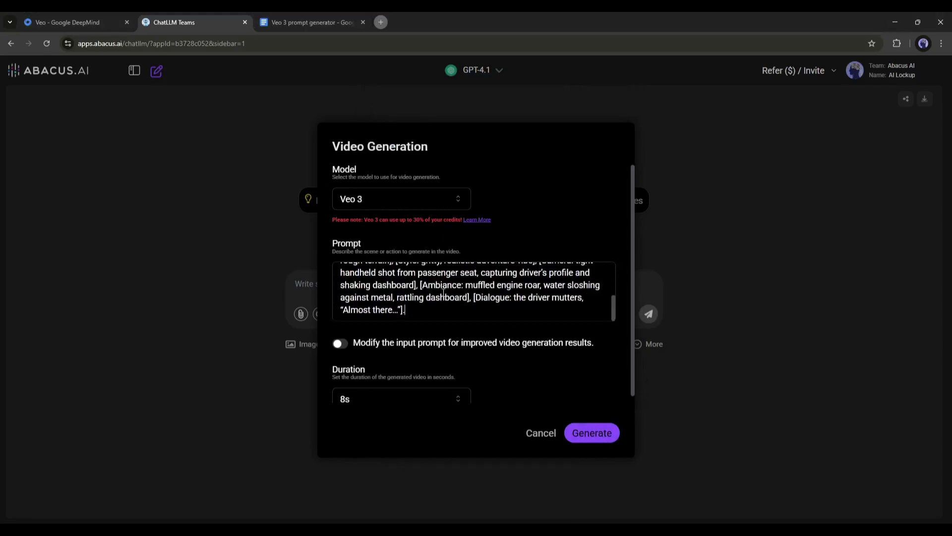
{"action": "scroll", "coordinate": [428, 275], "scroll_direction": "up", "scroll_amount": 5}
{"action": "scroll", "coordinate": [421, 274], "scroll_direction": "down", "scroll_amount": 5}
{"action": "scroll", "coordinate": [418, 279], "scroll_direction": "up", "scroll_amount": 5}
Step: Copy all text from the Veo 3 prompt generator document in Google Docs
{"action": "left_click", "coordinate": [313, 23]}
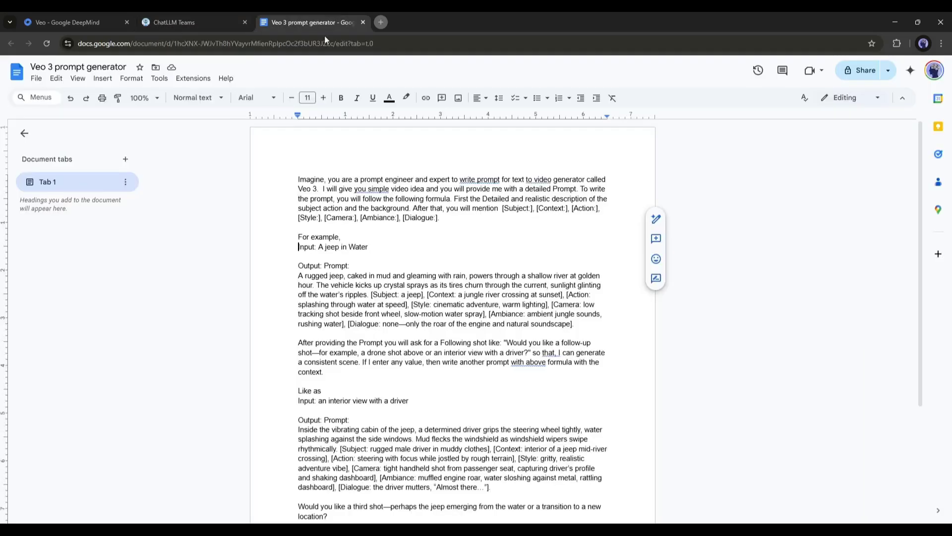
{"action": "scroll", "coordinate": [340, 256], "scroll_direction": "down", "scroll_amount": 3}
{"action": "scroll", "coordinate": [394, 294], "scroll_direction": "up", "scroll_amount": 3}
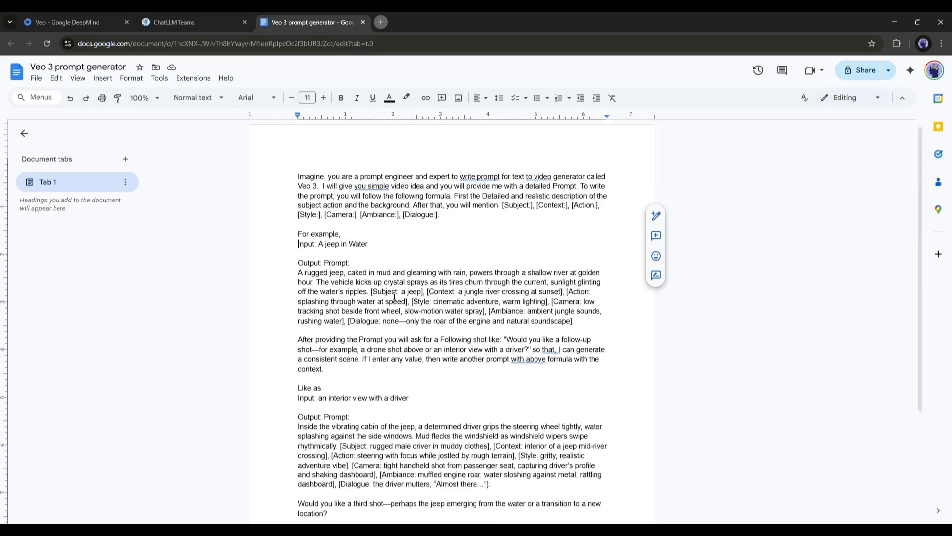
{"action": "key", "text": "ctrl+a"}
{"action": "key", "text": "ctrl+c"}
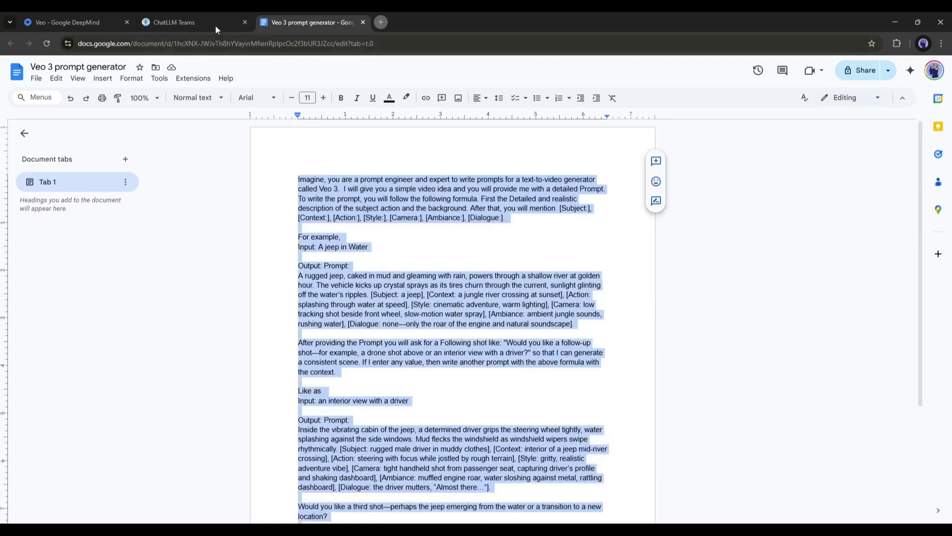
{"action": "left_click", "coordinate": [194, 23]}
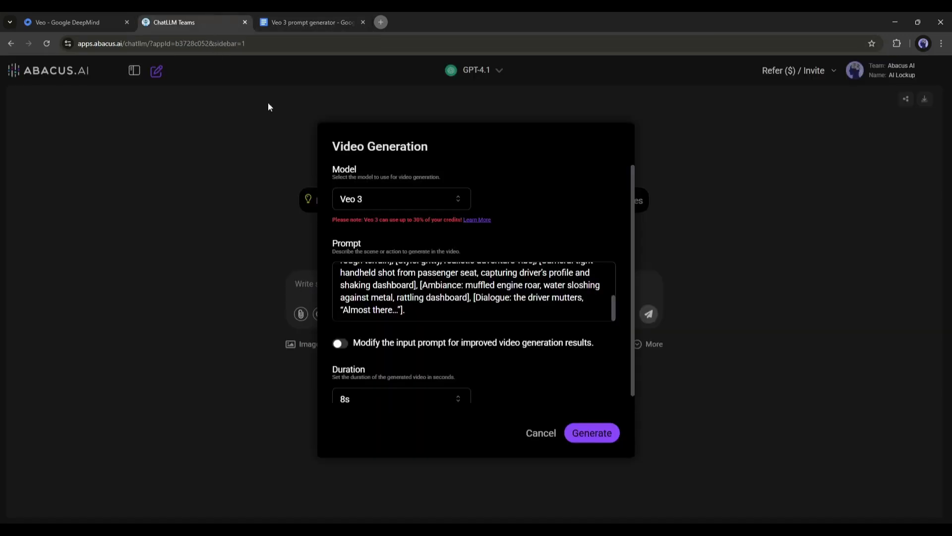
Step: Start a fresh chat, keeping RouteLLM as the model
{"action": "left_click", "coordinate": [382, 22]}
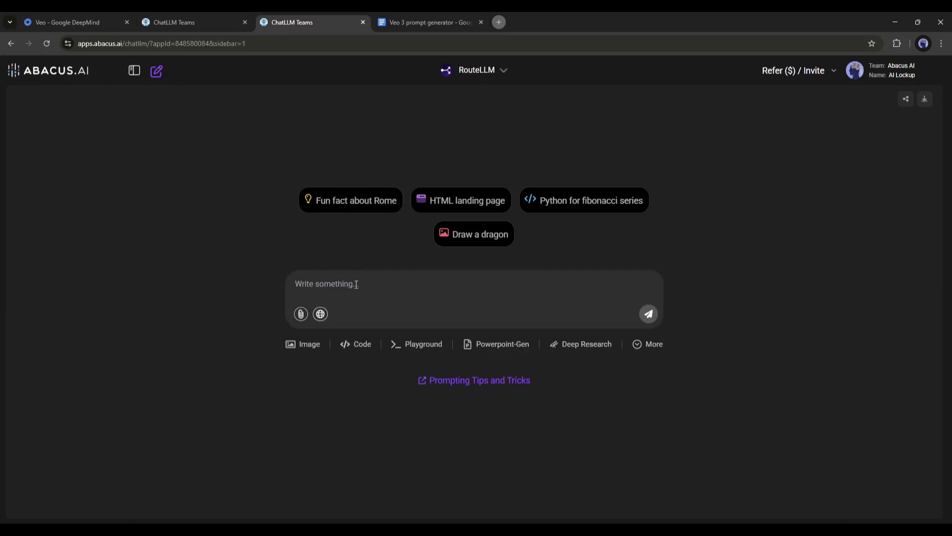
{"action": "left_click", "coordinate": [503, 69]}
{"action": "scroll", "coordinate": [467, 261], "scroll_direction": "down", "scroll_amount": 2}
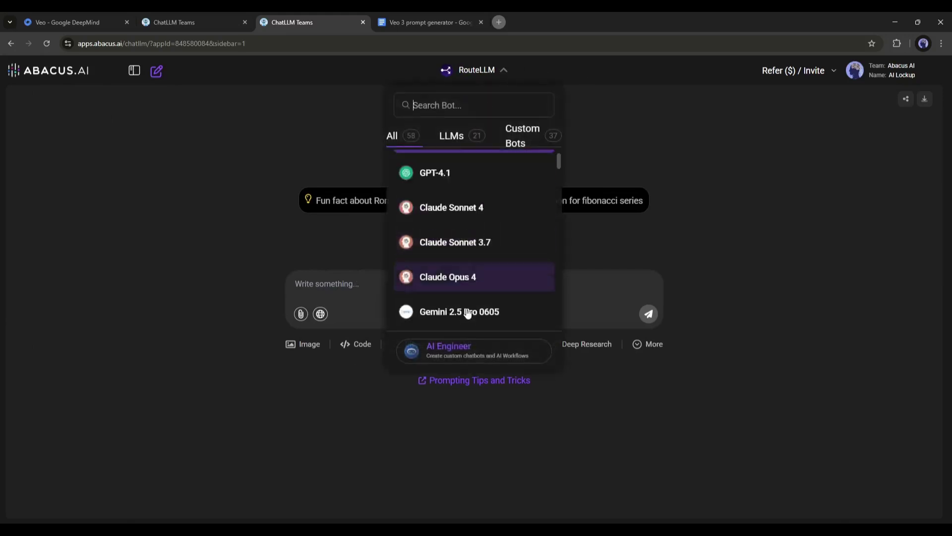
{"action": "scroll", "coordinate": [467, 298], "scroll_direction": "up", "scroll_amount": 2}
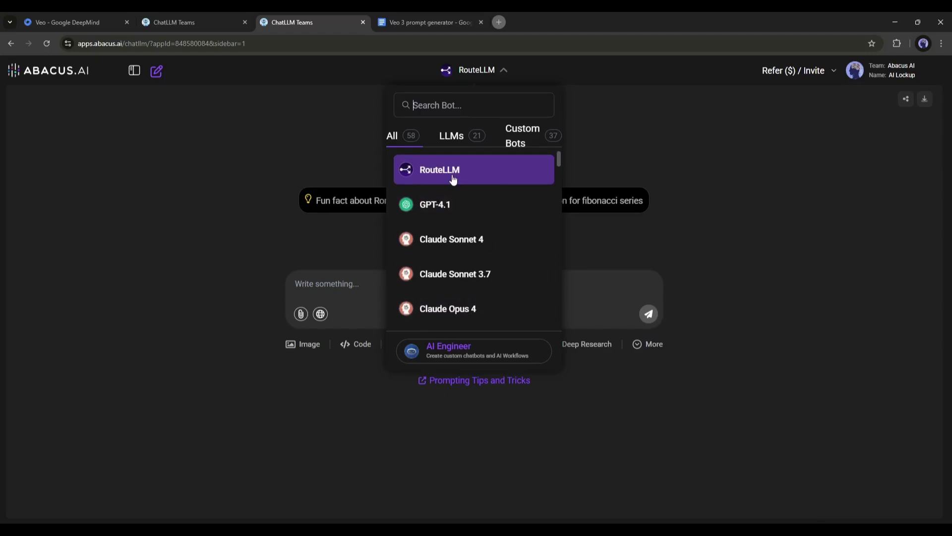
{"action": "scroll", "coordinate": [449, 221], "scroll_direction": "down", "scroll_amount": 3}
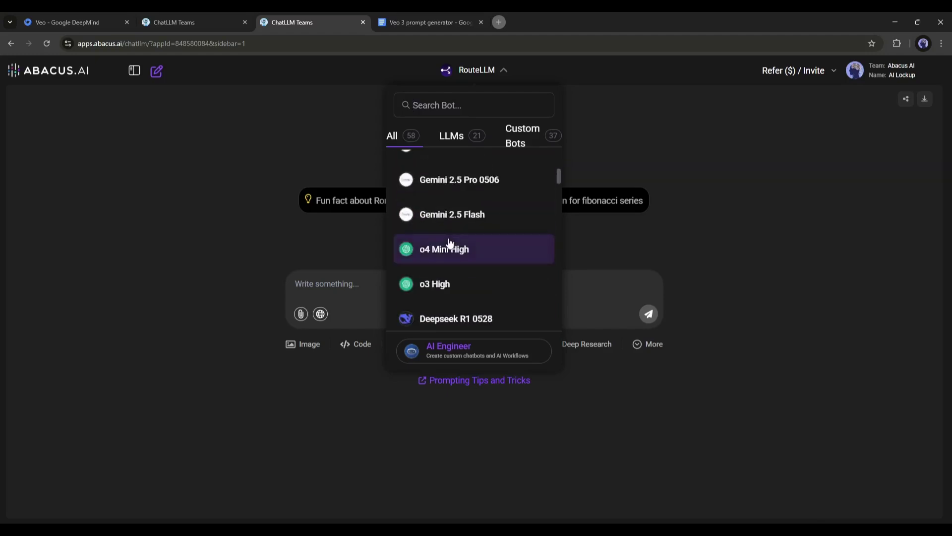
{"action": "scroll", "coordinate": [449, 290], "scroll_direction": "down", "scroll_amount": 2}
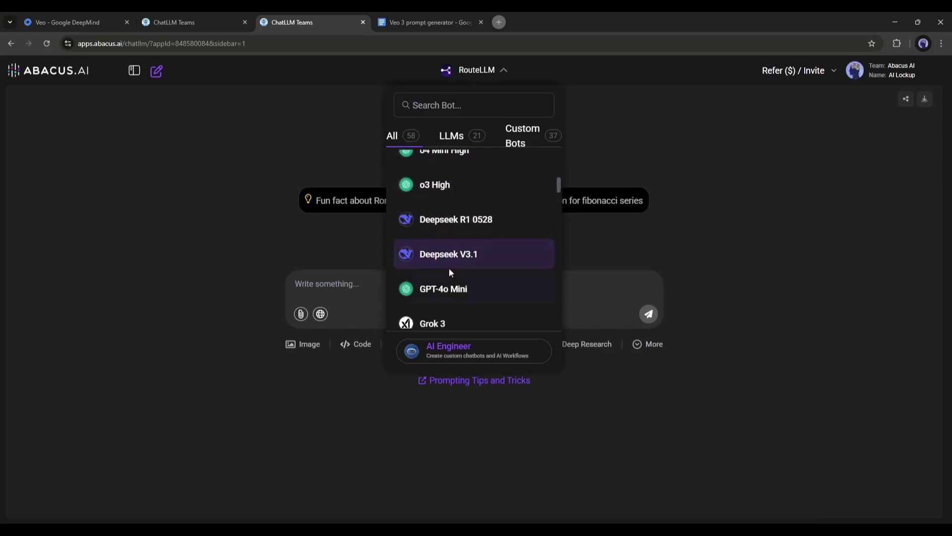
{"action": "scroll", "coordinate": [449, 253], "scroll_direction": "up", "scroll_amount": 5}
{"action": "left_click", "coordinate": [438, 179]}
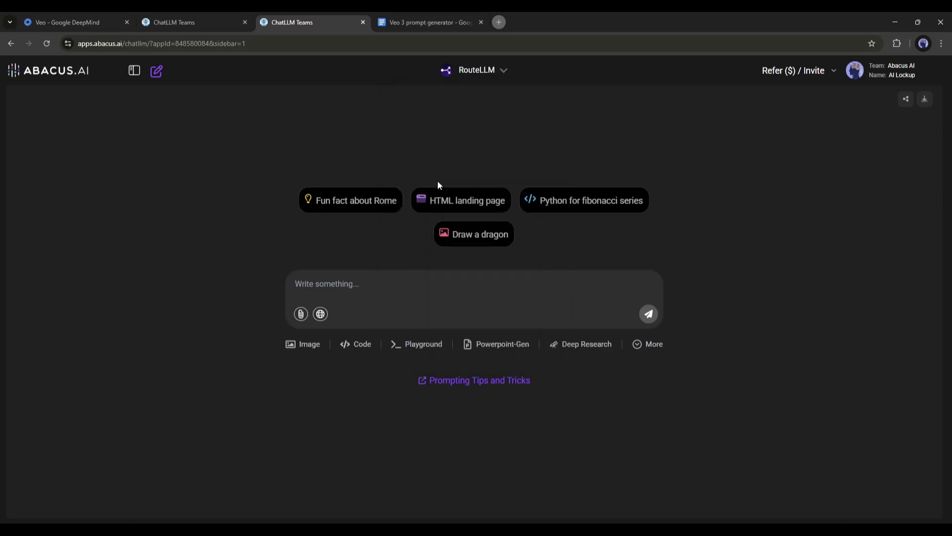
Step: Paste and send the Veo 3 prompt-writing instructions, then highlight part of the reply
{"action": "left_click", "coordinate": [326, 281]}
{"action": "key", "text": "ctrl+v"}
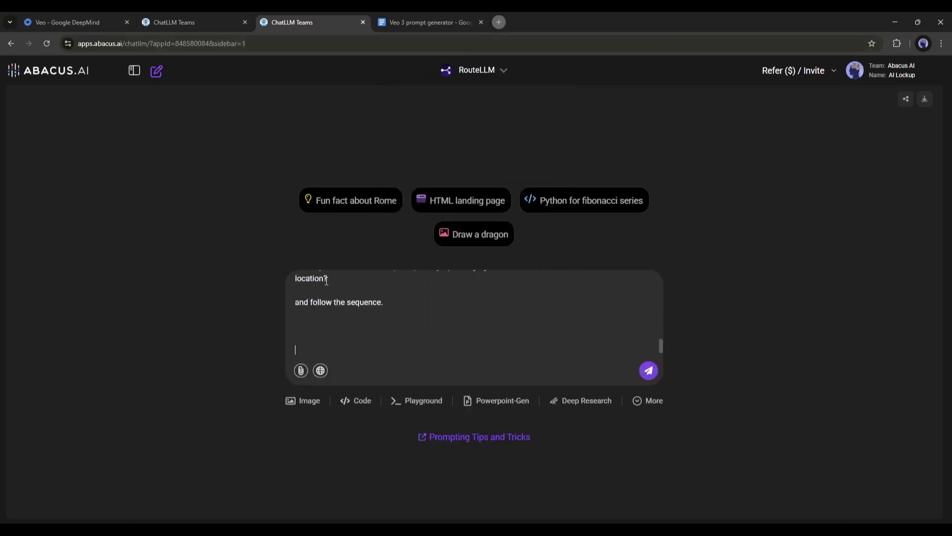
{"action": "left_click", "coordinate": [648, 371]}
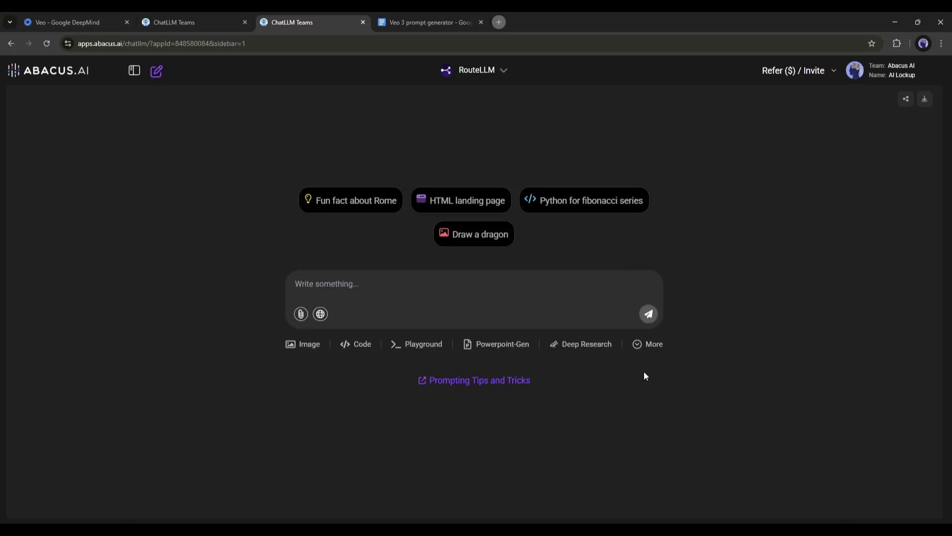
{"action": "left_click_drag", "start_coordinate": [316, 356], "coordinate": [657, 356]}
{"action": "left_click", "coordinate": [447, 355]}
Step: Send the video idea of two spies in the London subway
{"action": "left_click_drag", "start_coordinate": [444, 374], "coordinate": [337, 374]}
{"action": "left_click", "coordinate": [356, 453]}
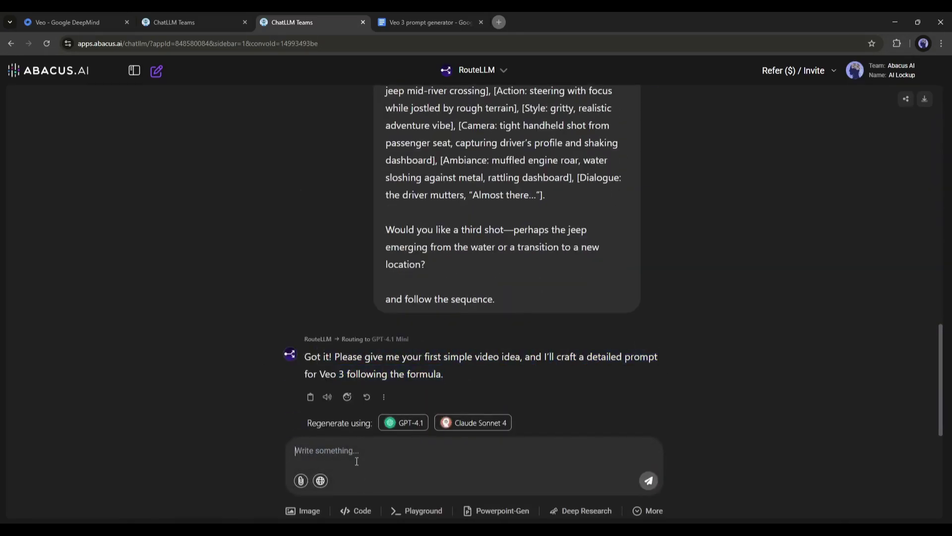
{"action": "type", "text": "2 Spies in the "}
{"action": "type", "text": "London Subway, talking to each other about a mission."}
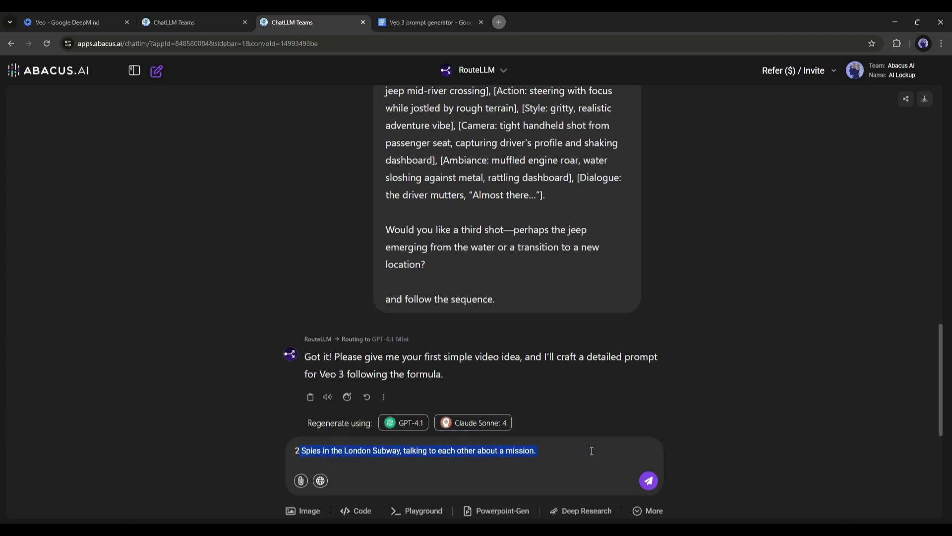
{"action": "key", "text": "Return"}
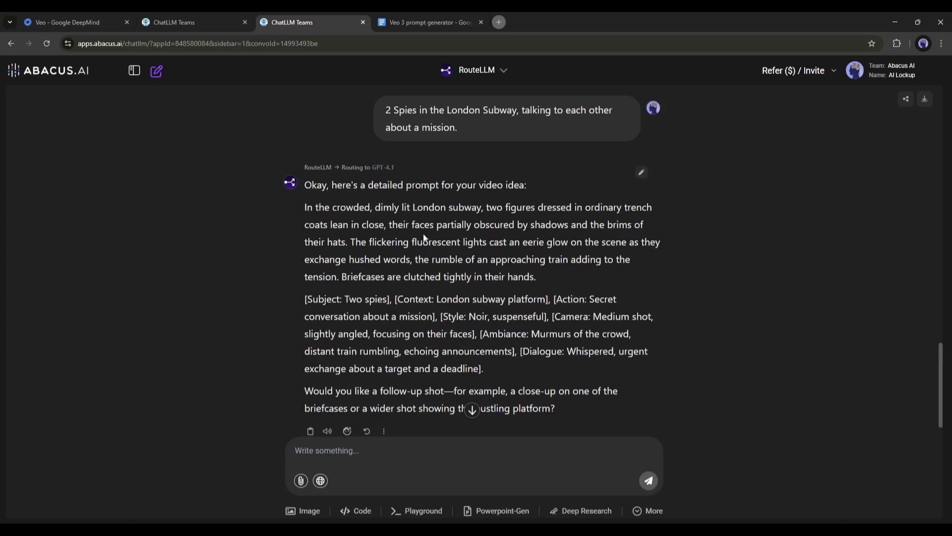
{"action": "scroll", "coordinate": [390, 238], "scroll_direction": "down", "scroll_amount": 1}
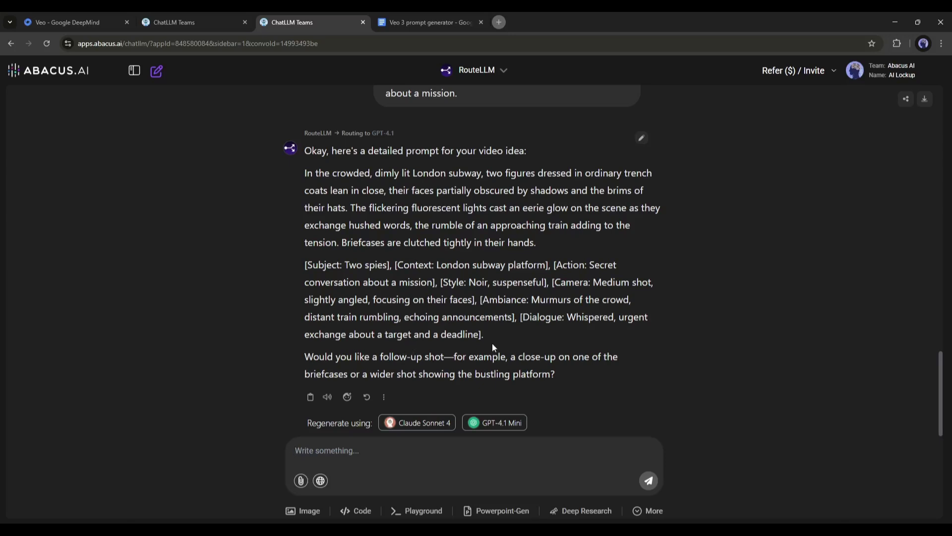
Step: Copy both paragraphs of the generated spy noir prompt
{"action": "left_click_drag", "start_coordinate": [487, 339], "coordinate": [338, 284]}
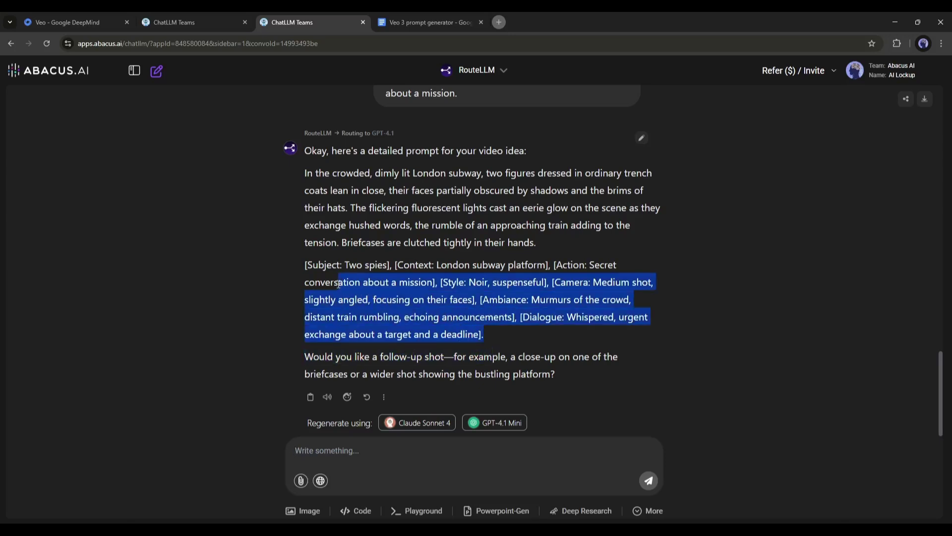
{"action": "mouse_move", "coordinate": [338, 285]}
{"action": "left_mouse_down"}
{"action": "mouse_move", "coordinate": [301, 213]}
{"action": "mouse_move", "coordinate": [476, 357]}
{"action": "mouse_move", "coordinate": [303, 174]}
{"action": "left_mouse_up"}
{"action": "left_click", "coordinate": [302, 220]}
{"action": "right_click", "coordinate": [318, 178]}
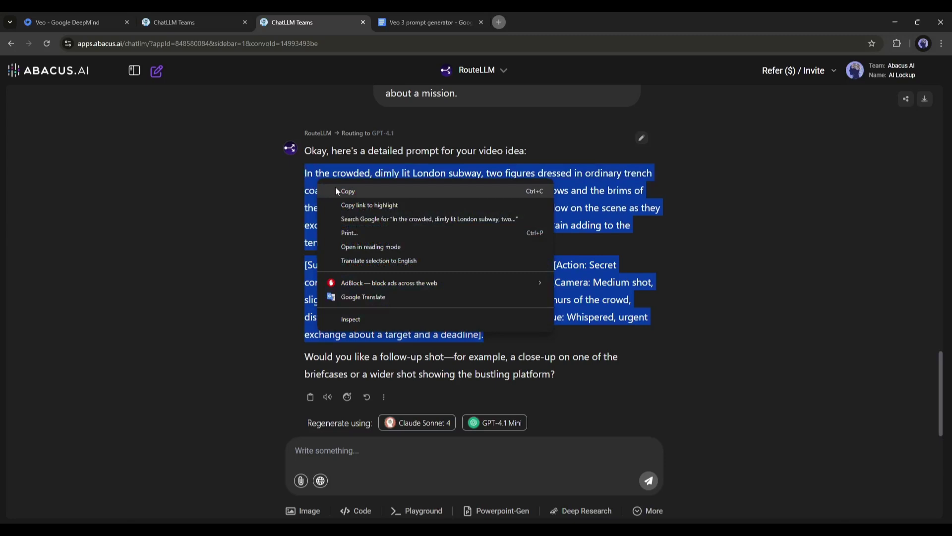
{"action": "left_click", "coordinate": [346, 191]}
Step: Replace the jeep prompt in Video Generation with the copied spy prompt
{"action": "left_click", "coordinate": [192, 21]}
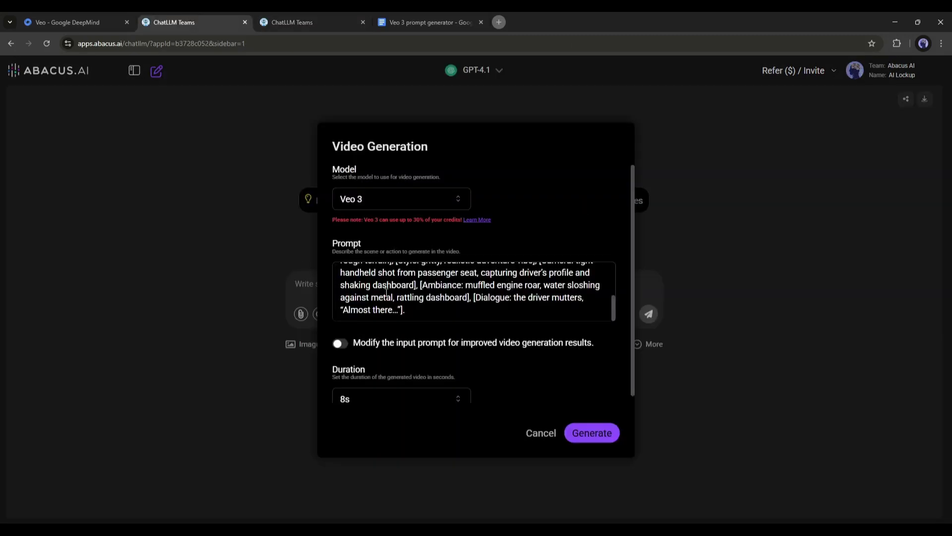
{"action": "scroll", "coordinate": [387, 292], "scroll_direction": "up", "scroll_amount": 5}
{"action": "key", "text": "ctrl+a"}
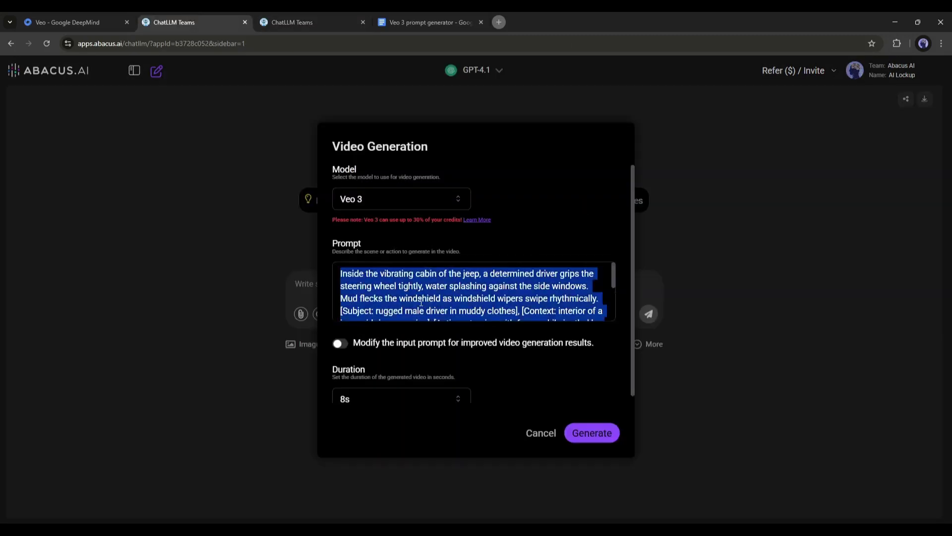
{"action": "key", "text": "ctrl+v"}
{"action": "scroll", "coordinate": [480, 297], "scroll_direction": "up", "scroll_amount": 5}
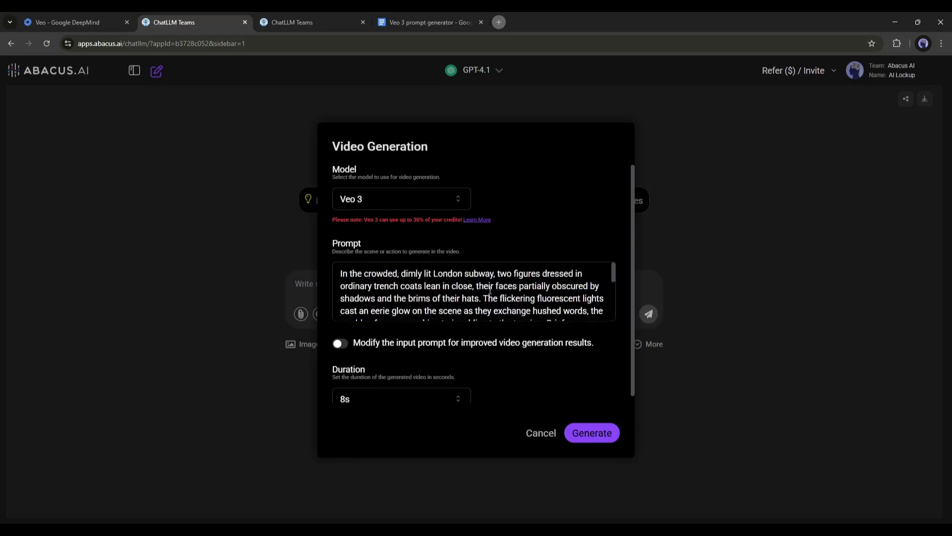
{"action": "scroll", "coordinate": [404, 283], "scroll_direction": "down", "scroll_amount": 3}
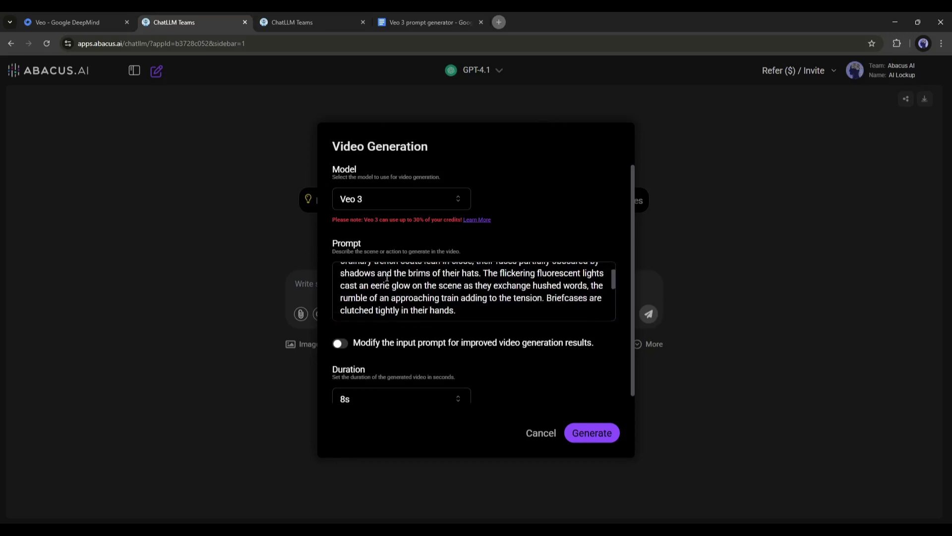
{"action": "scroll", "coordinate": [384, 283], "scroll_direction": "up", "scroll_amount": 3}
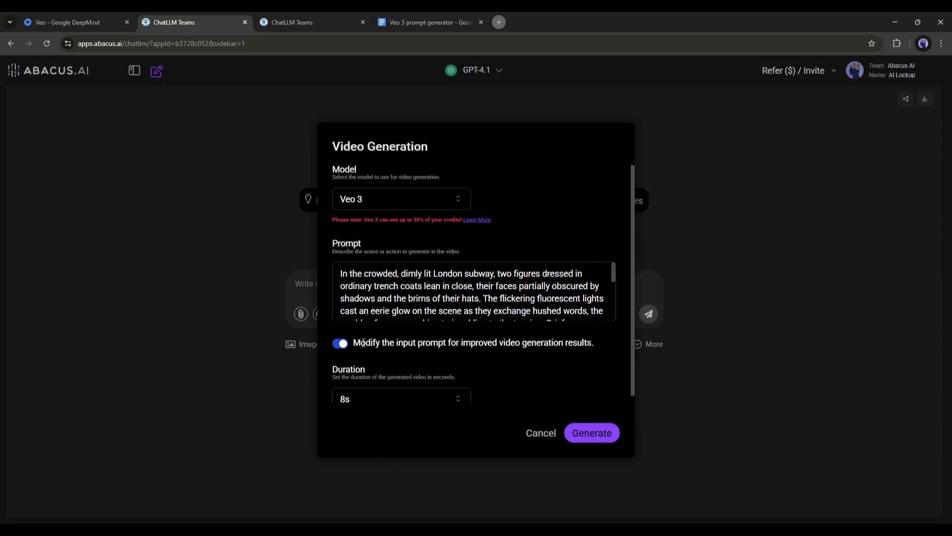
Step: Keep the 8-second duration and generate the spy video with Veo 3
{"action": "left_click_drag", "start_coordinate": [598, 349], "coordinate": [337, 346]}
{"action": "scroll", "coordinate": [462, 238], "scroll_direction": "down", "scroll_amount": 1}
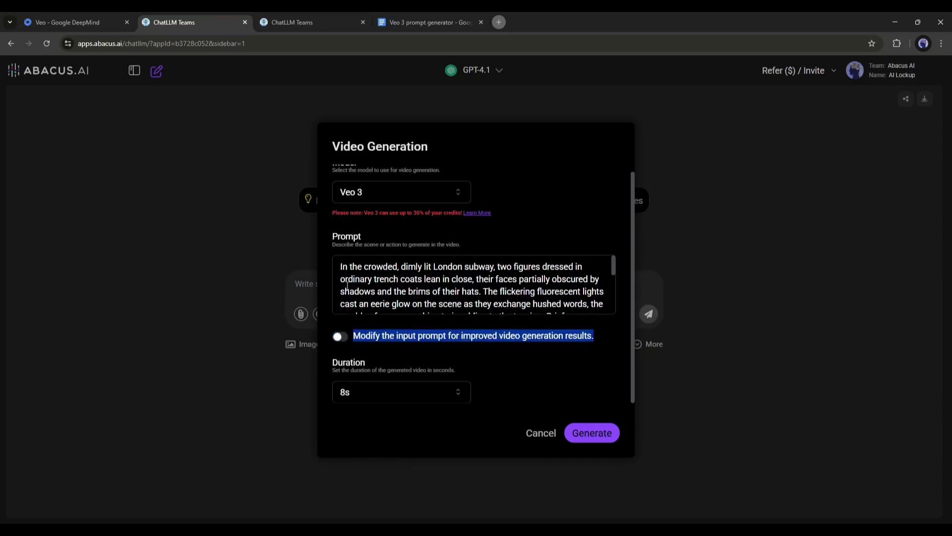
{"action": "left_click", "coordinate": [355, 391]}
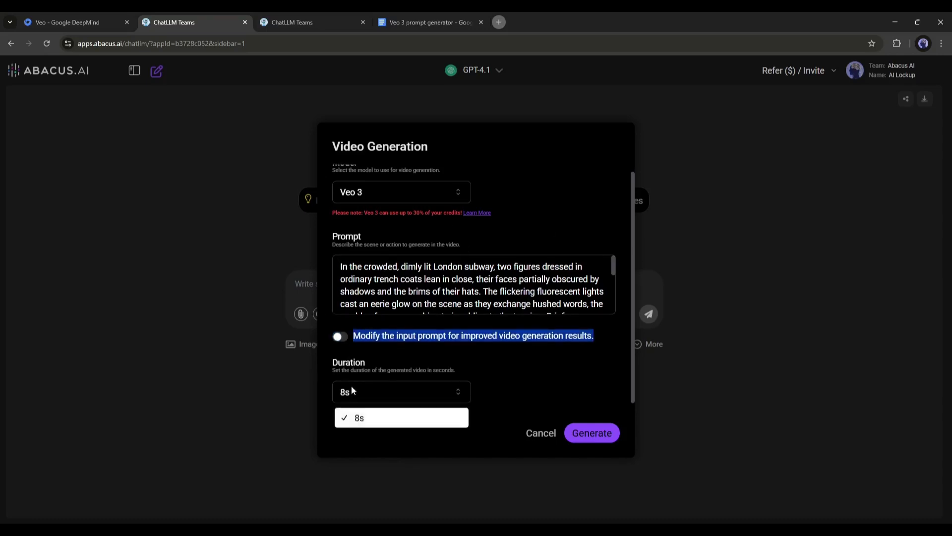
{"action": "left_click", "coordinate": [374, 415]}
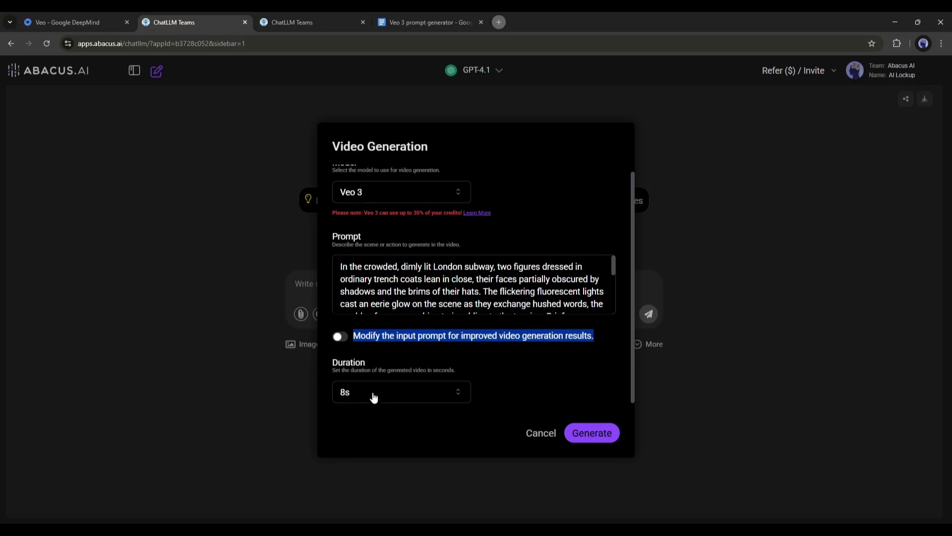
{"action": "scroll", "coordinate": [409, 335], "scroll_direction": "up", "scroll_amount": 1}
{"action": "left_click", "coordinate": [406, 347]}
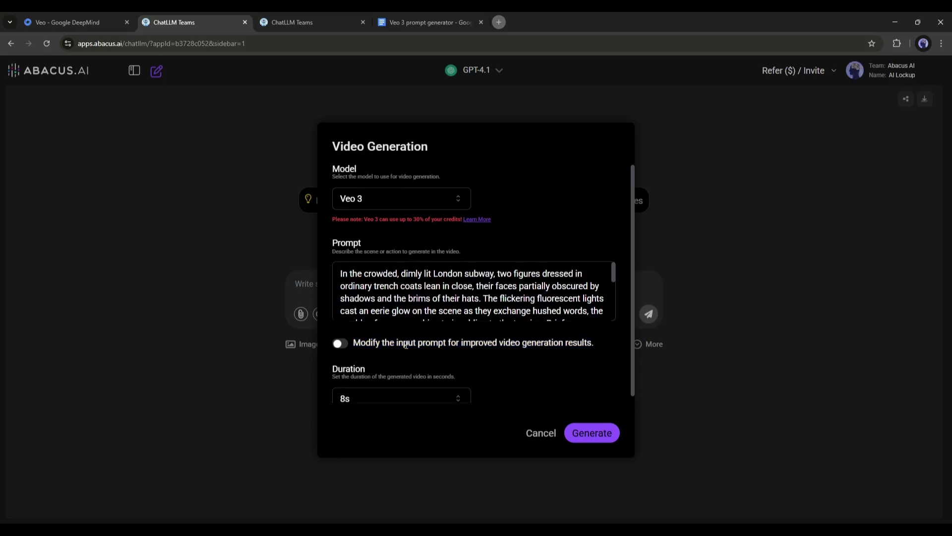
{"action": "scroll", "coordinate": [417, 290], "scroll_direction": "down", "scroll_amount": 3}
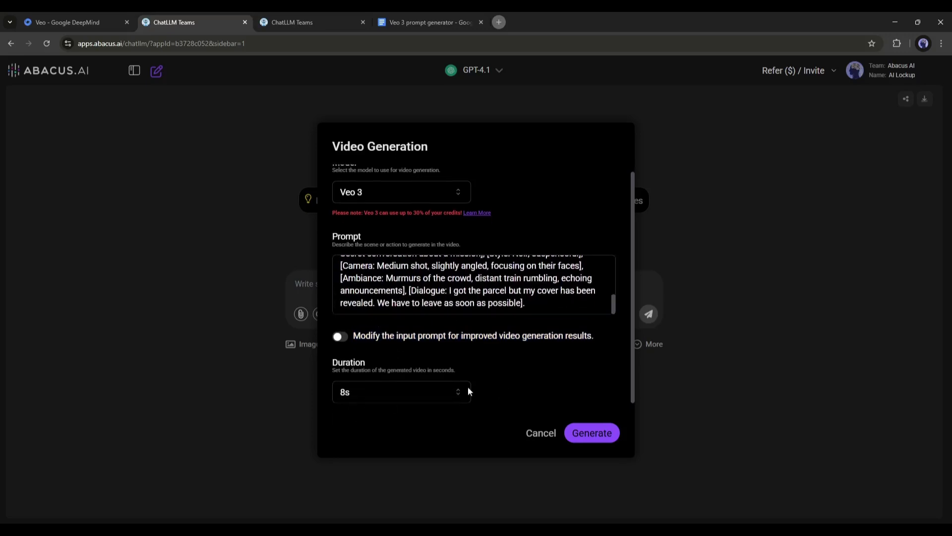
{"action": "left_click", "coordinate": [592, 432]}
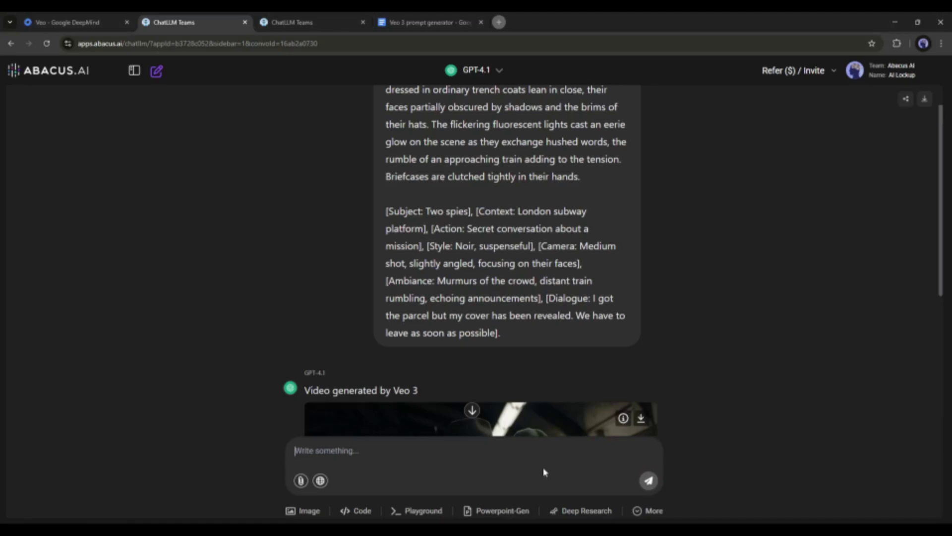
{"action": "scroll", "coordinate": [544, 446], "scroll_direction": "down", "scroll_amount": 4}
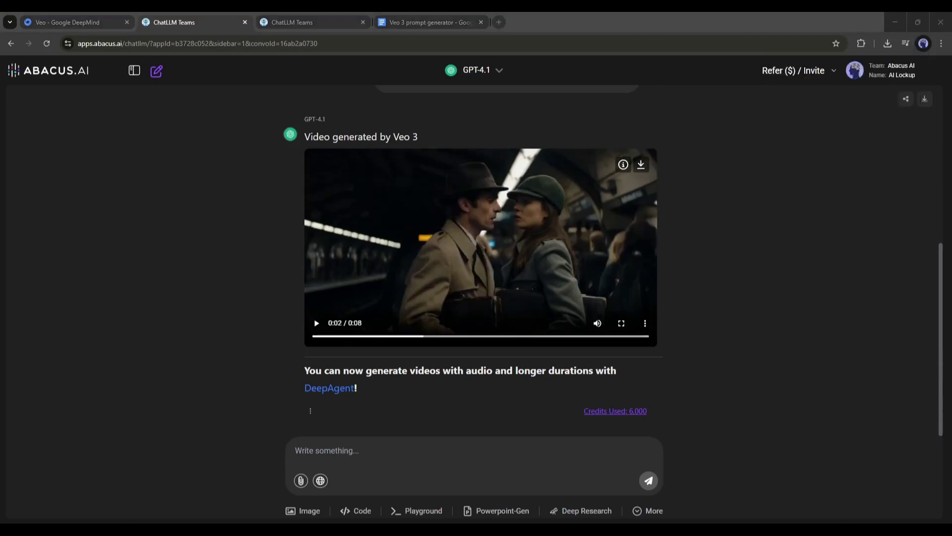
Step: Paste and send the soldier video idea in the prompt-writing chat
{"action": "left_click", "coordinate": [292, 22]}
{"action": "scroll", "coordinate": [326, 357], "scroll_direction": "down", "scroll_amount": 10}
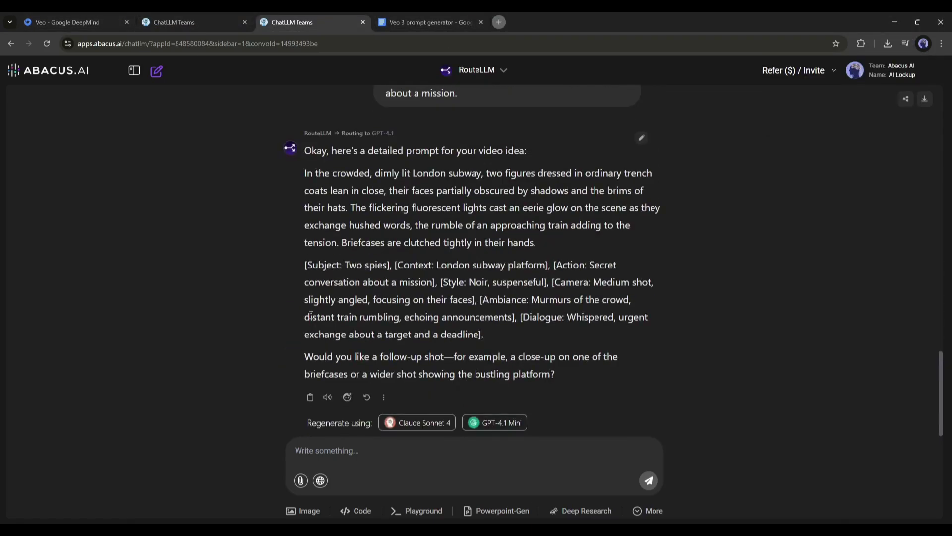
{"action": "left_click", "coordinate": [365, 450]}
{"action": "key", "text": "ctrl+v"}
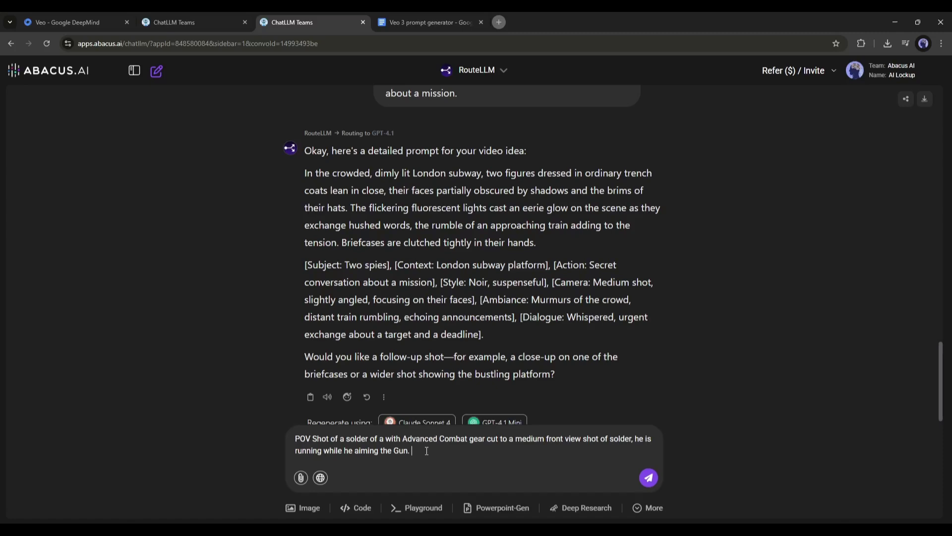
{"action": "left_click", "coordinate": [648, 478]}
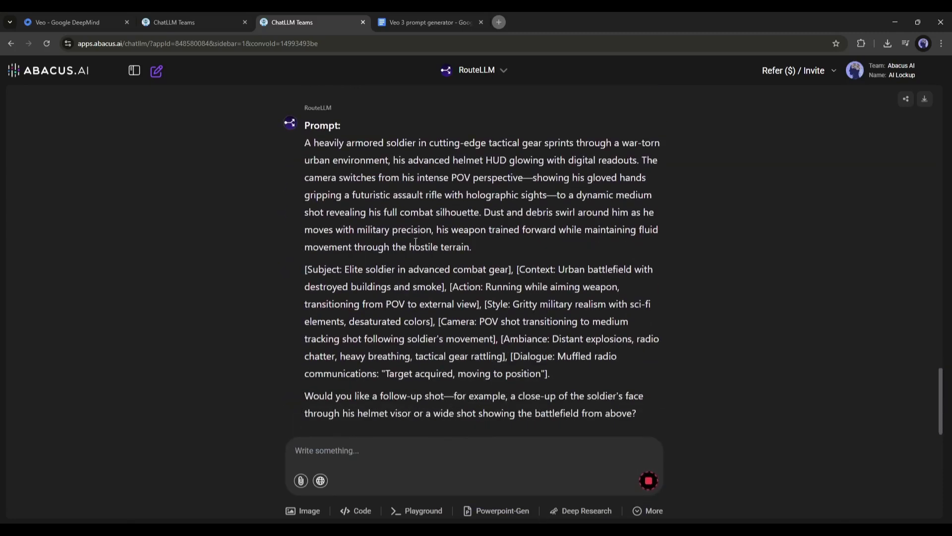
{"action": "left_click_drag", "start_coordinate": [548, 372], "coordinate": [313, 199]}
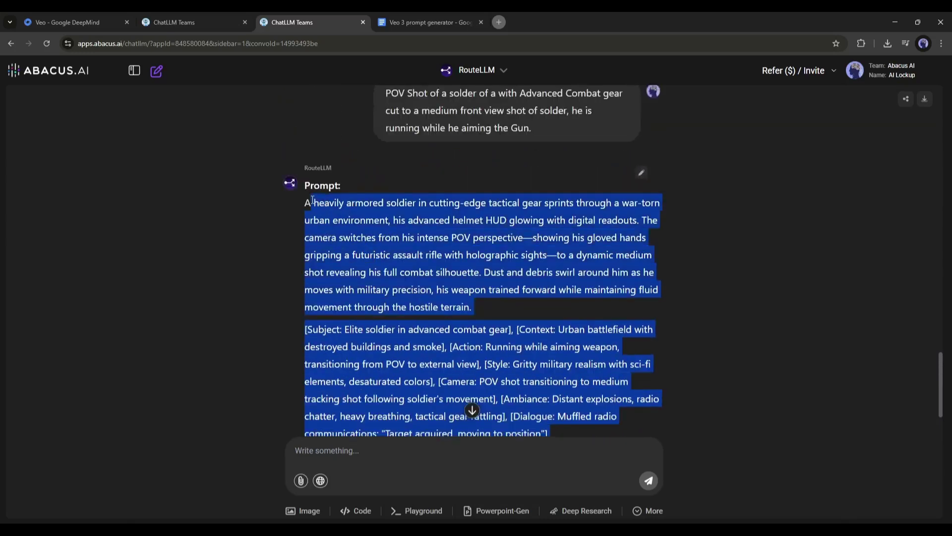
Step: Reopen Video Generation in the chat holding the spy video
{"action": "left_click", "coordinate": [192, 22]}
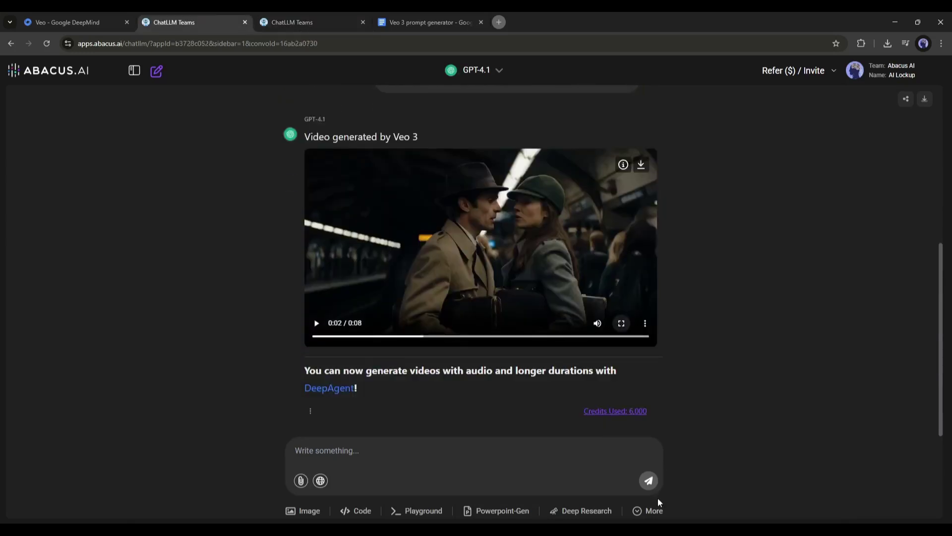
{"action": "left_click", "coordinate": [656, 512]}
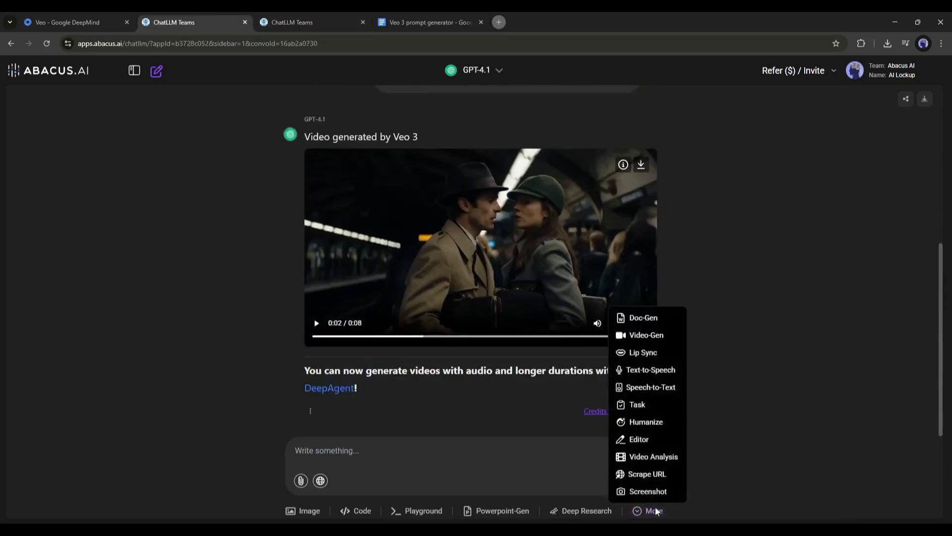
{"action": "left_click", "coordinate": [659, 336]}
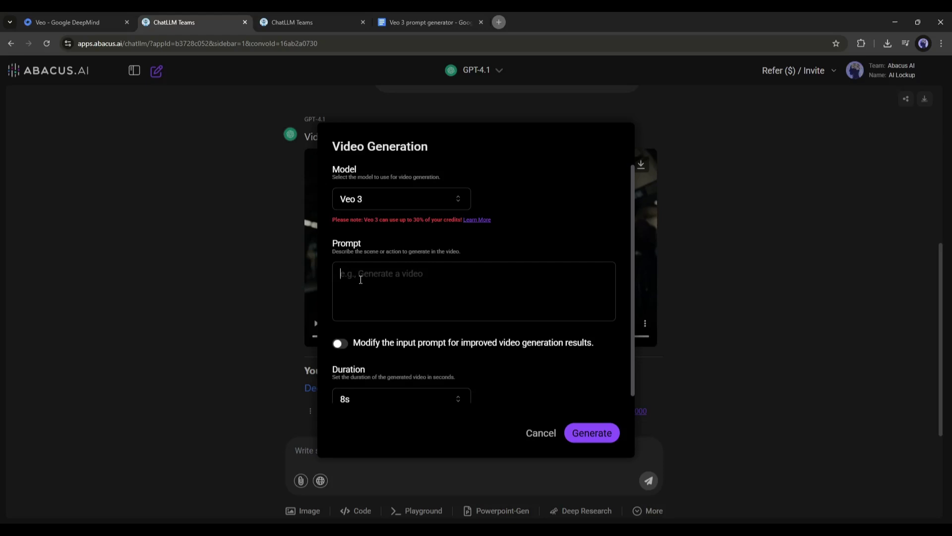
{"action": "scroll", "coordinate": [421, 348], "scroll_direction": "down", "scroll_amount": 1}
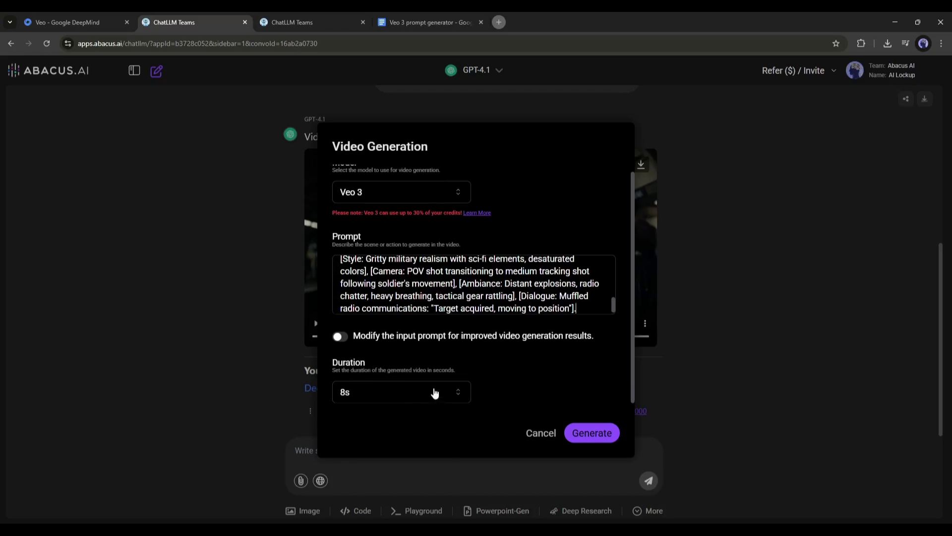
Step: Generate the 8-second armored-soldier battlefield video with Veo 3
{"action": "left_click", "coordinate": [595, 432]}
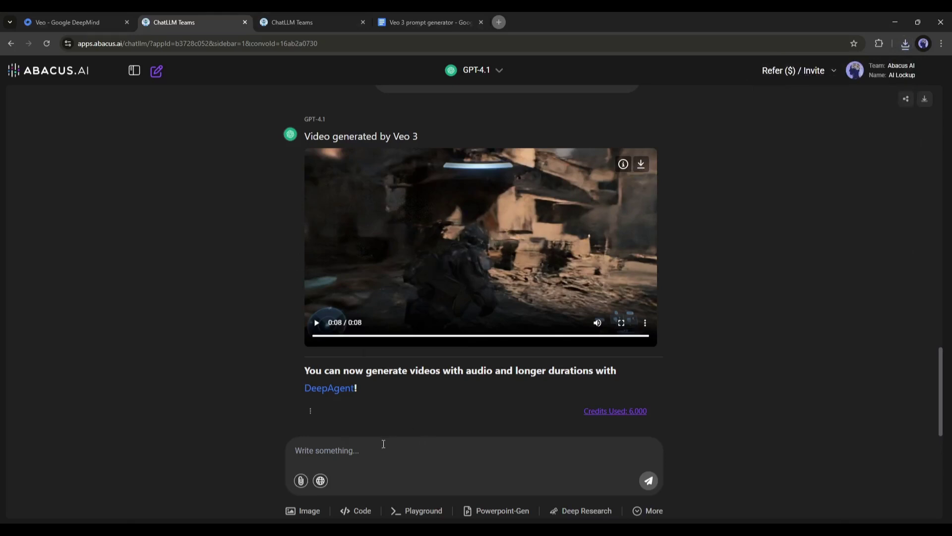
Step: Reopen Video Generation and generate the 8-second Veo 3 video of the woman at the kitchen table
{"action": "left_click", "coordinate": [640, 513]}
{"action": "left_click", "coordinate": [646, 335]}
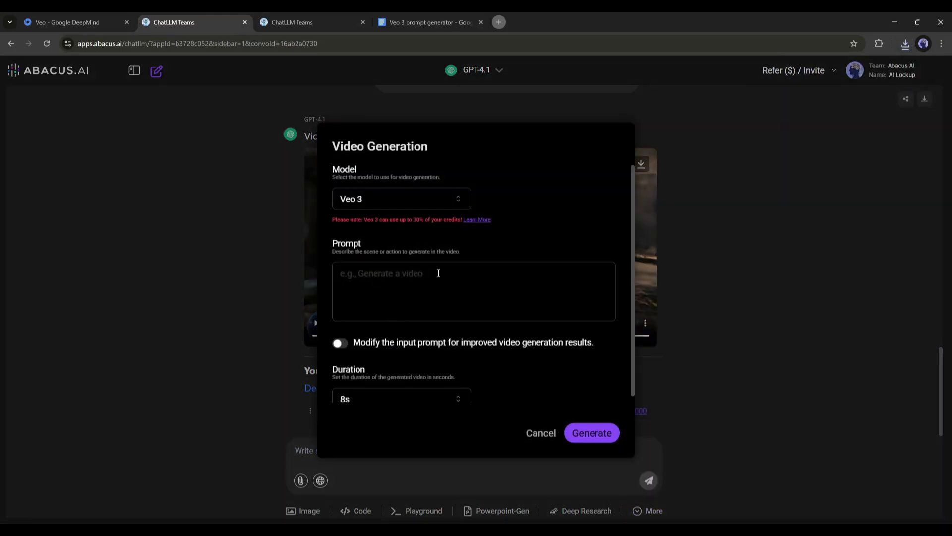
{"action": "scroll", "coordinate": [478, 359], "scroll_direction": "down", "scroll_amount": 1}
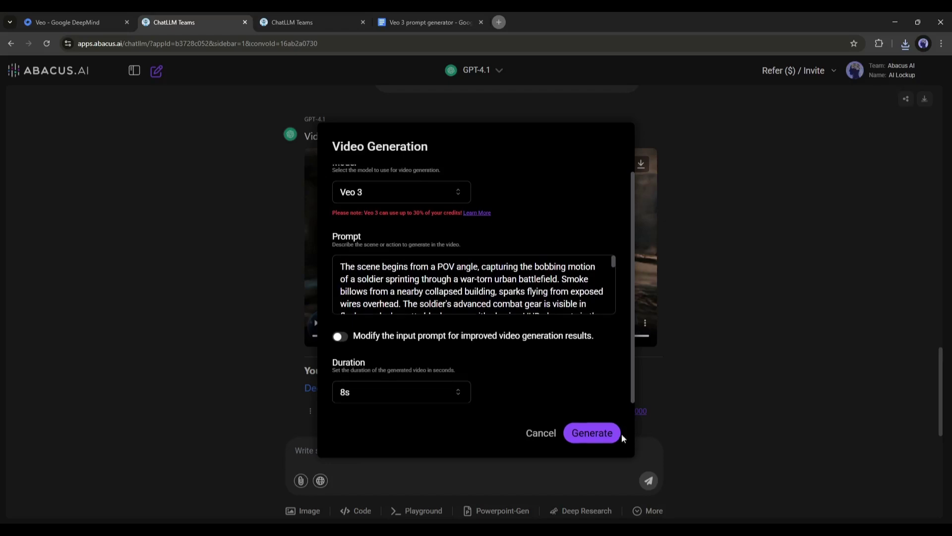
{"action": "left_click", "coordinate": [591, 432]}
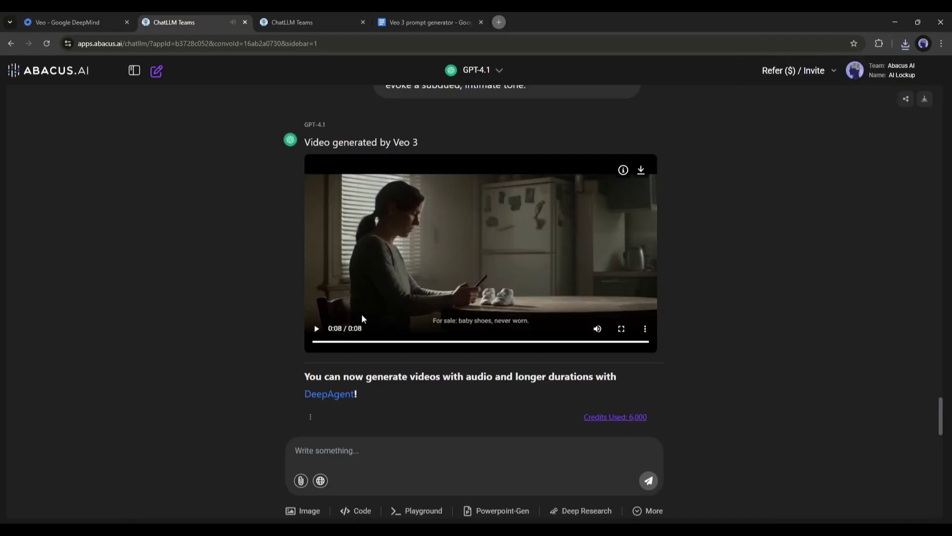
Step: Replay the kitchen video, paste the woman-in-garden prompt, generate it with Veo 3, and play it
{"action": "left_click", "coordinate": [318, 329]}
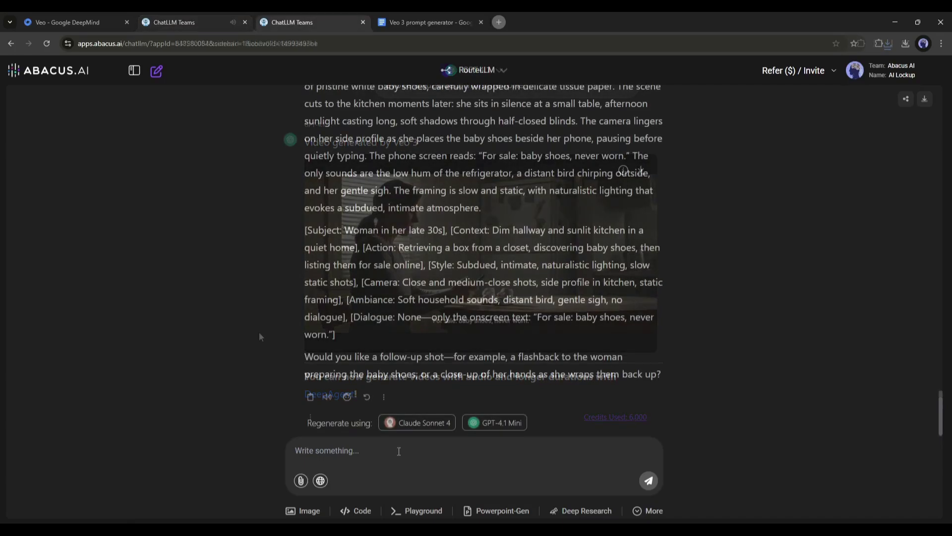
{"action": "type", "text": "The woman is in her"}
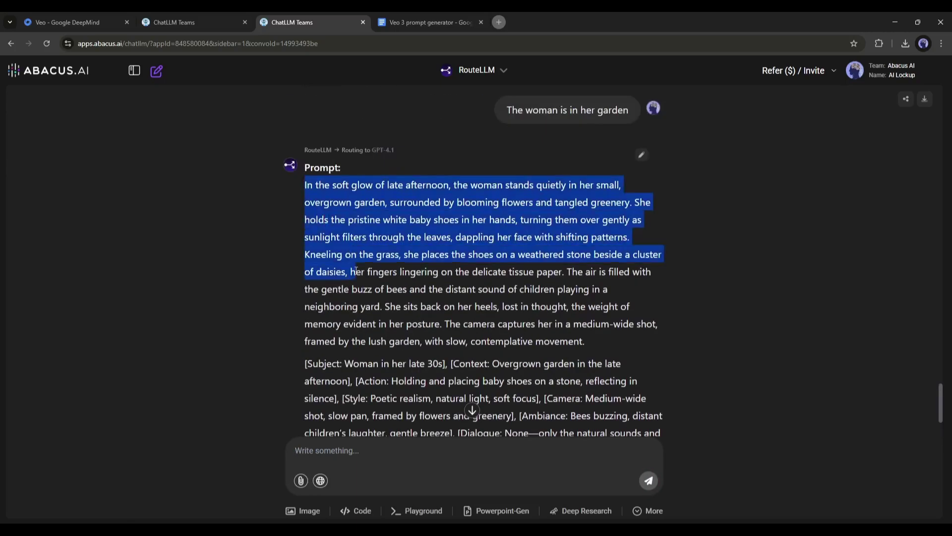
{"action": "mouse_move", "coordinate": [305, 135]}
{"action": "left_mouse_down"}
{"action": "mouse_move", "coordinate": [443, 289]}
{"action": "mouse_move", "coordinate": [462, 372]}
{"action": "left_mouse_up"}
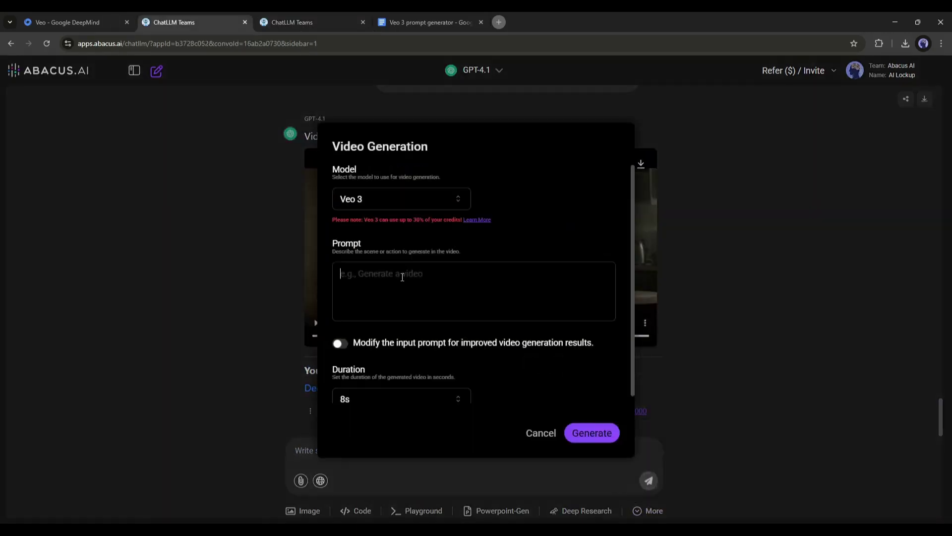
{"action": "key", "text": "ctrl+v"}
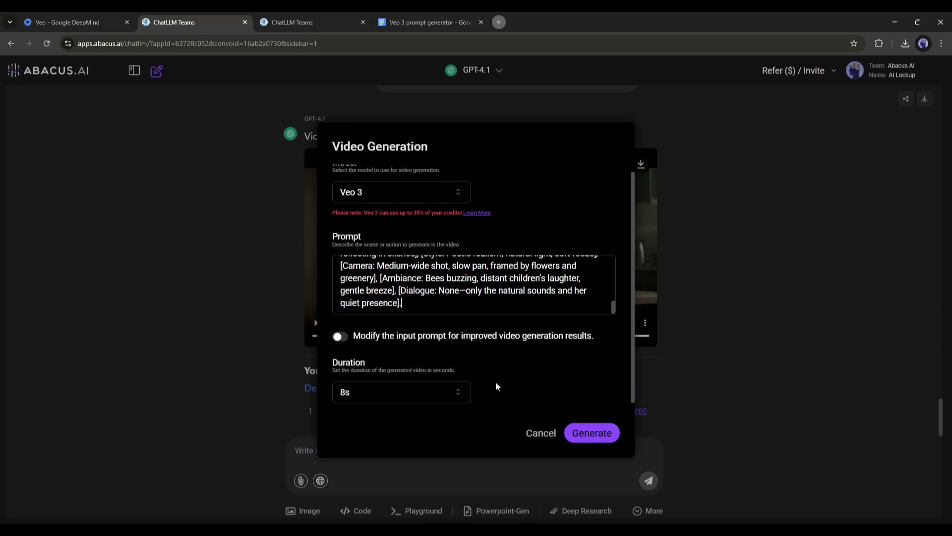
{"action": "left_click", "coordinate": [591, 433]}
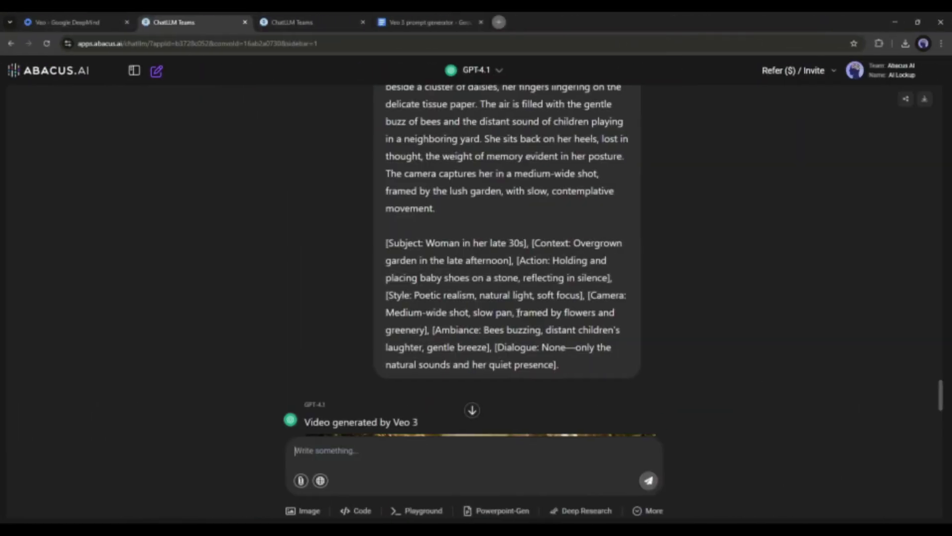
{"action": "left_click", "coordinate": [316, 323]}
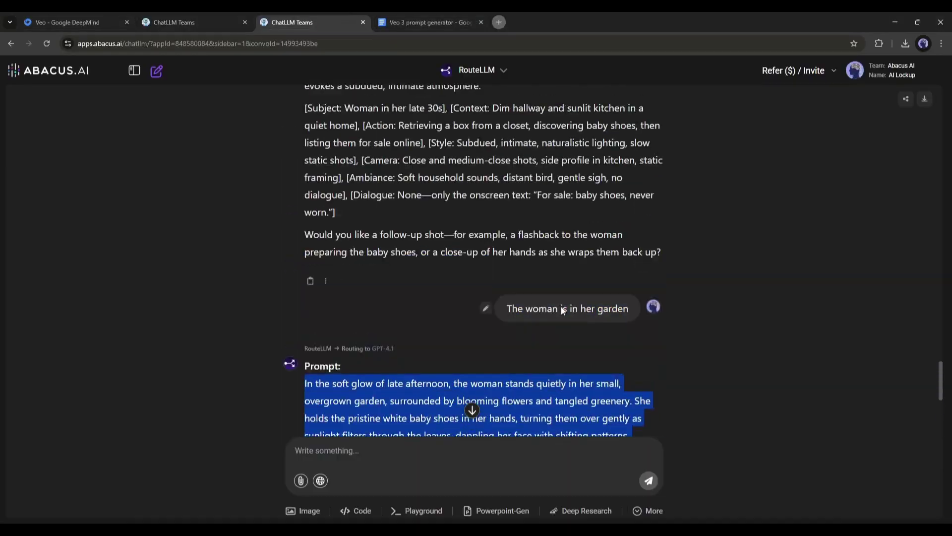
Step: Edit the garden message, generate the revised ponytailed-woman garden video and play it
{"action": "left_click", "coordinate": [563, 308]}
{"action": "double_click", "coordinate": [564, 308]}
{"action": "type", "text": "("}
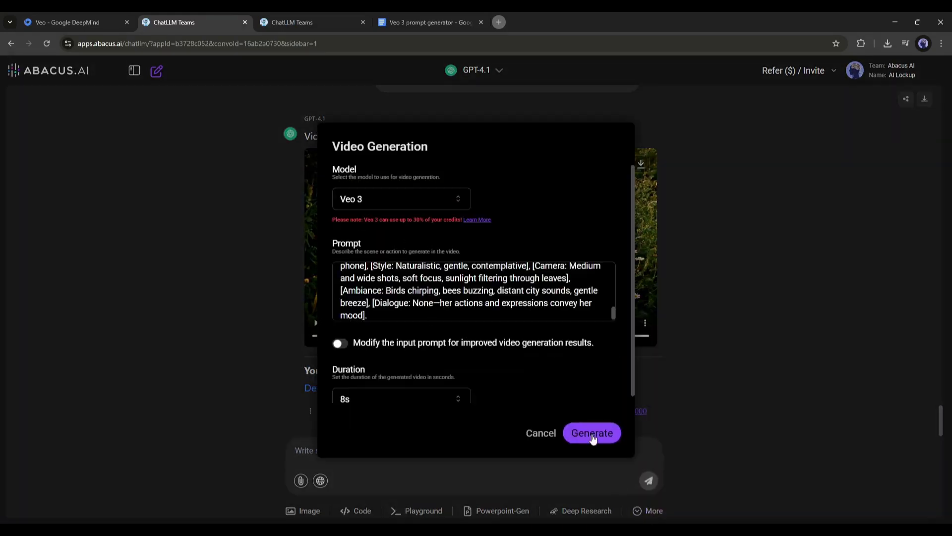
{"action": "left_click", "coordinate": [593, 433]}
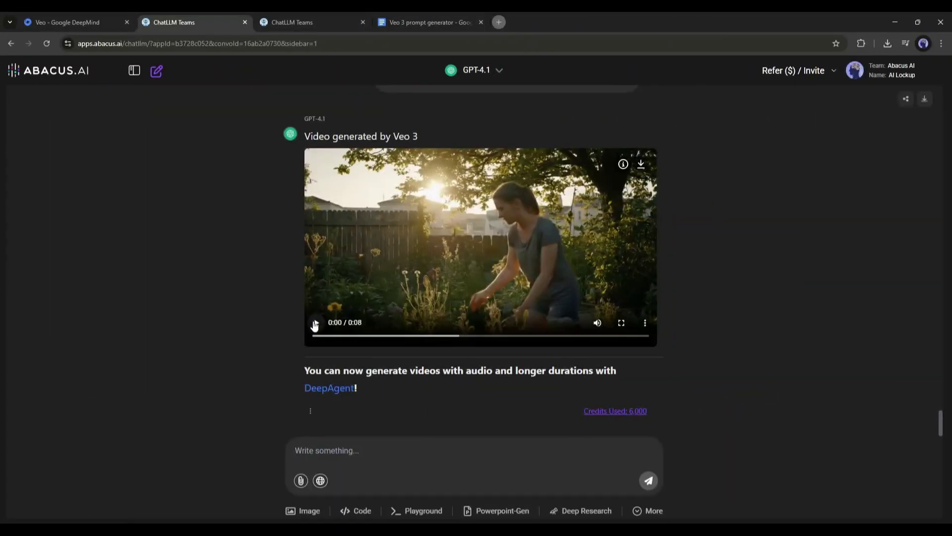
{"action": "left_click", "coordinate": [315, 324]}
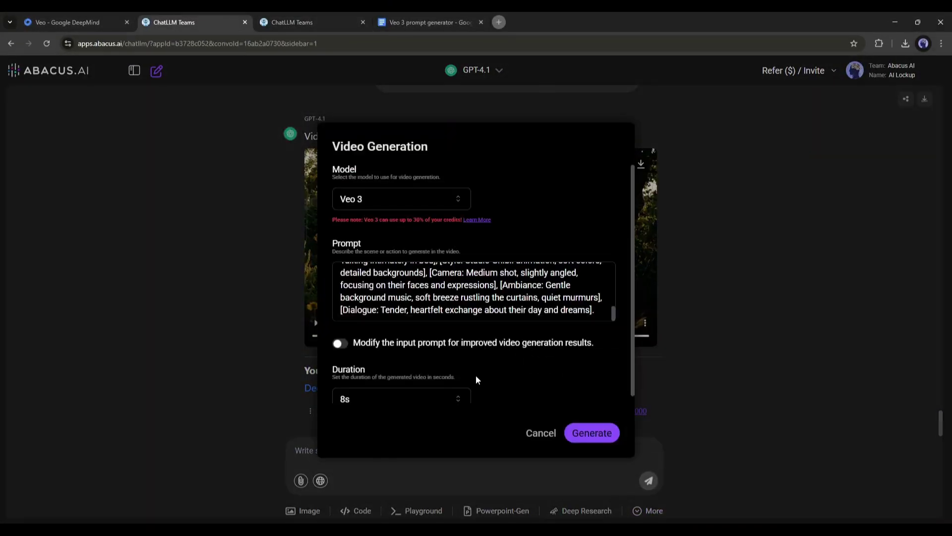
Step: Submit the Ghibli-style anime couple bedroom prompt to Veo 3 for generation
{"action": "left_click", "coordinate": [591, 433]}
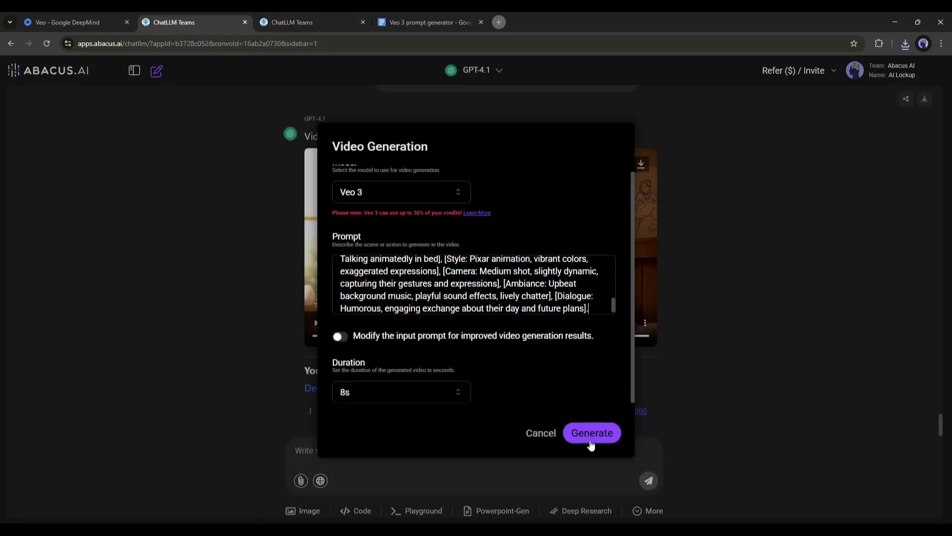
Step: Submit the Pixar couple bedroom prompt to Veo 3 to create its video
{"action": "left_click", "coordinate": [592, 433]}
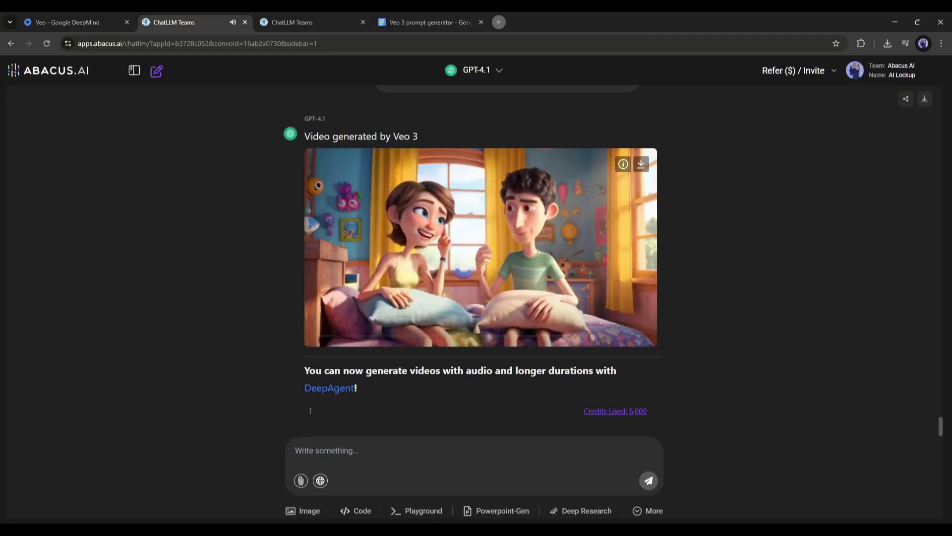
{"action": "scroll", "coordinate": [384, 299], "scroll_direction": "up", "scroll_amount": 5}
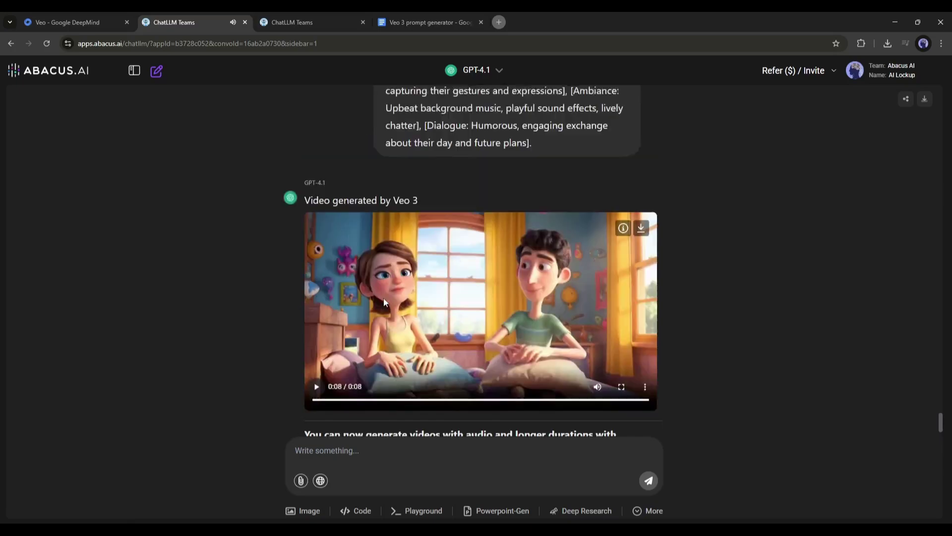
{"action": "scroll", "coordinate": [383, 298], "scroll_direction": "up", "scroll_amount": 5}
{"action": "scroll", "coordinate": [383, 297], "scroll_direction": "up", "scroll_amount": 5}
{"action": "scroll", "coordinate": [379, 299], "scroll_direction": "up", "scroll_amount": 5}
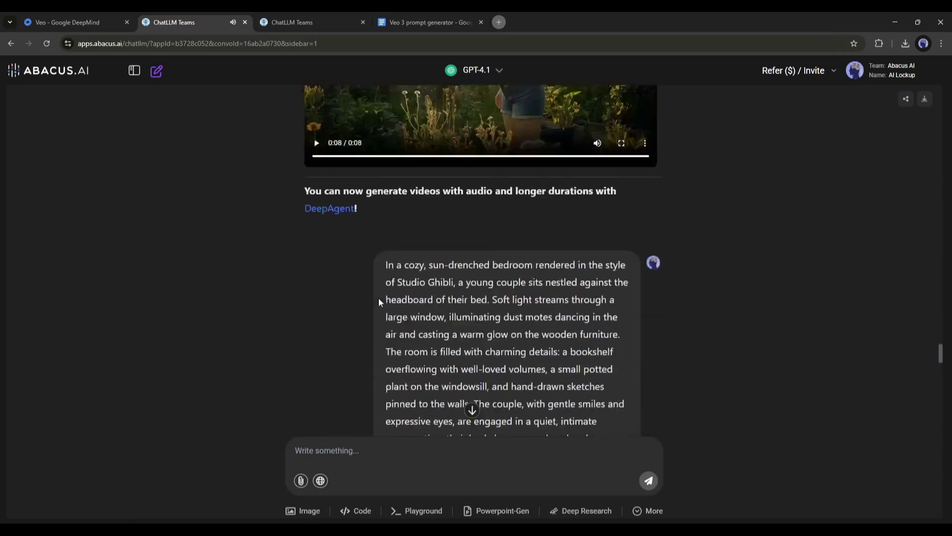
{"action": "scroll", "coordinate": [379, 298], "scroll_direction": "up", "scroll_amount": 5}
{"action": "scroll", "coordinate": [379, 298], "scroll_direction": "up", "scroll_amount": 3}
{"action": "scroll", "coordinate": [379, 297], "scroll_direction": "down", "scroll_amount": 2}
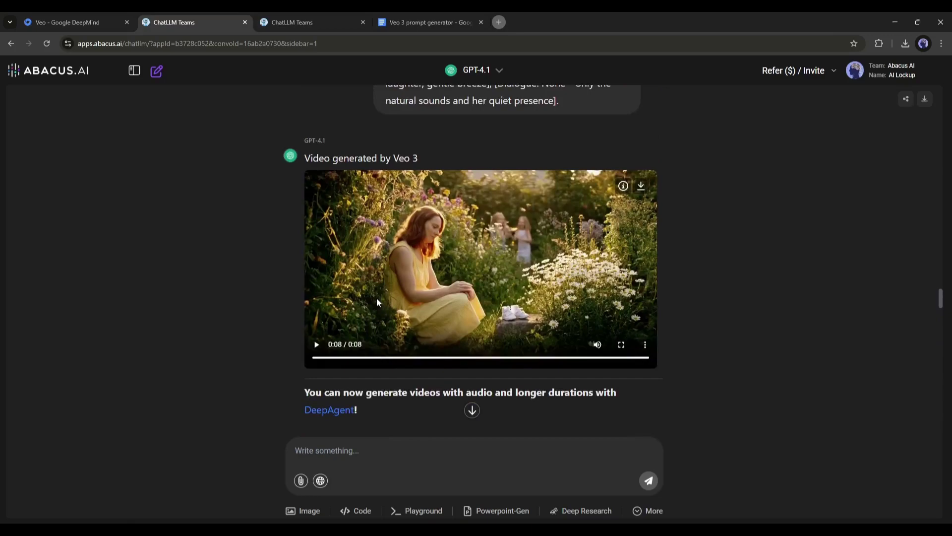
{"action": "scroll", "coordinate": [377, 298], "scroll_direction": "down", "scroll_amount": 5}
{"action": "scroll", "coordinate": [375, 298], "scroll_direction": "down", "scroll_amount": 5}
{"action": "scroll", "coordinate": [376, 298], "scroll_direction": "down", "scroll_amount": 3}
{"action": "scroll", "coordinate": [375, 297], "scroll_direction": "up", "scroll_amount": 3}
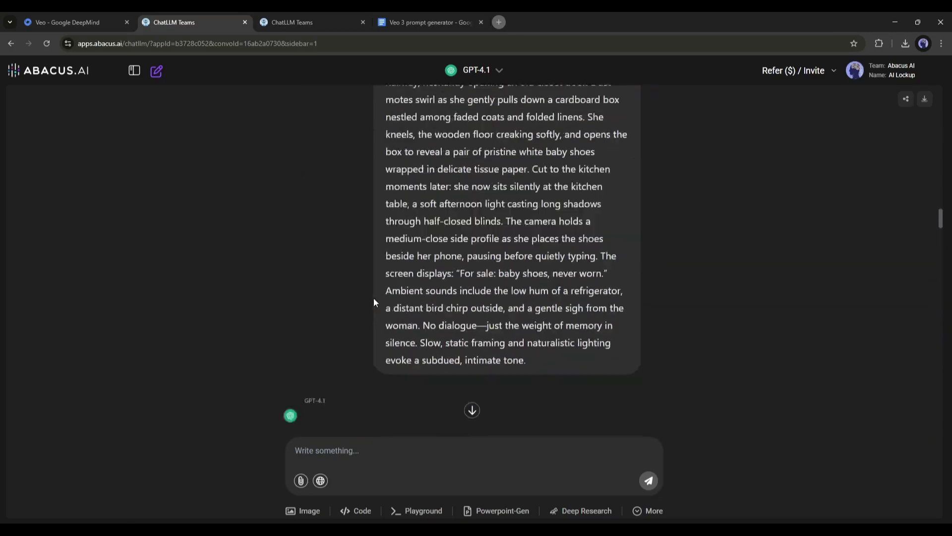
{"action": "scroll", "coordinate": [373, 298], "scroll_direction": "up", "scroll_amount": 5}
{"action": "scroll", "coordinate": [373, 297], "scroll_direction": "up", "scroll_amount": 4}
{"action": "scroll", "coordinate": [373, 298], "scroll_direction": "down", "scroll_amount": 2}
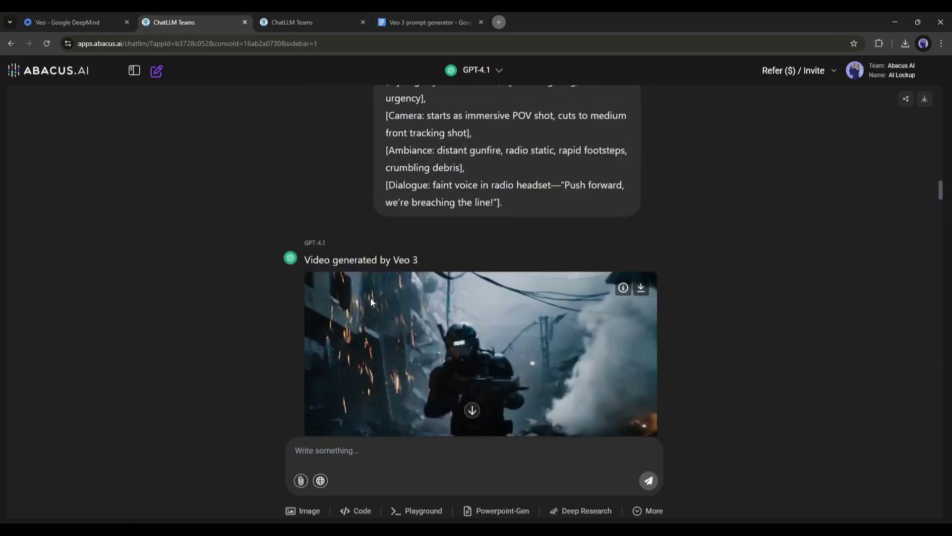
{"action": "scroll", "coordinate": [371, 298], "scroll_direction": "up", "scroll_amount": 4}
{"action": "scroll", "coordinate": [367, 298], "scroll_direction": "up", "scroll_amount": 5}
{"action": "scroll", "coordinate": [364, 298], "scroll_direction": "down", "scroll_amount": 4}
{"action": "scroll", "coordinate": [370, 297], "scroll_direction": "down", "scroll_amount": 4}
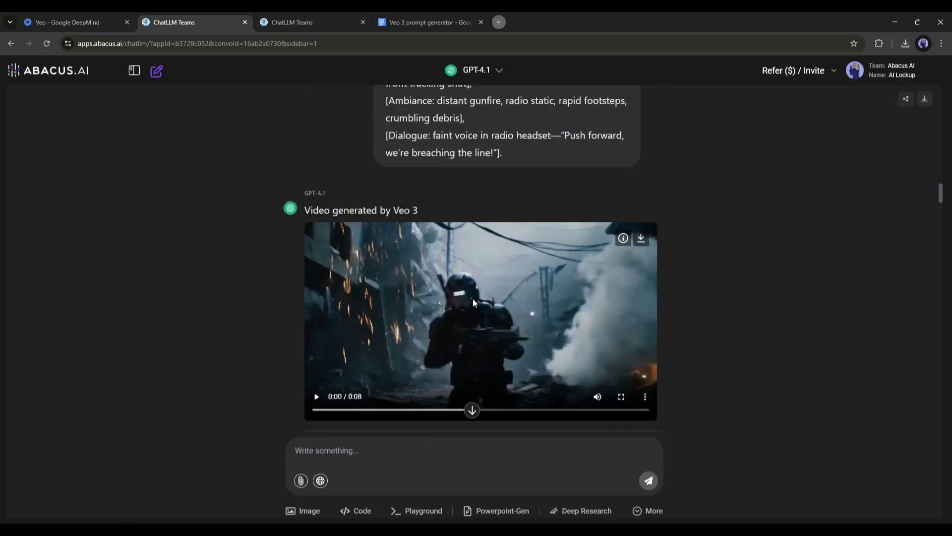
{"action": "scroll", "coordinate": [473, 298], "scroll_direction": "up", "scroll_amount": 6}
{"action": "scroll", "coordinate": [577, 233], "scroll_direction": "up", "scroll_amount": 1}
{"action": "scroll", "coordinate": [600, 272], "scroll_direction": "up", "scroll_amount": 3}
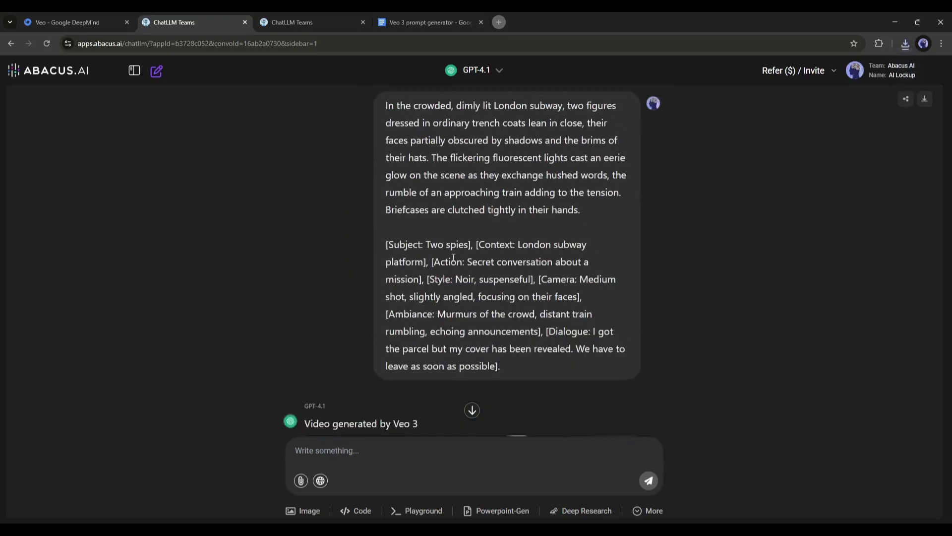
{"action": "scroll", "coordinate": [440, 253], "scroll_direction": "up", "scroll_amount": 5}
{"action": "scroll", "coordinate": [414, 251], "scroll_direction": "up", "scroll_amount": 5}
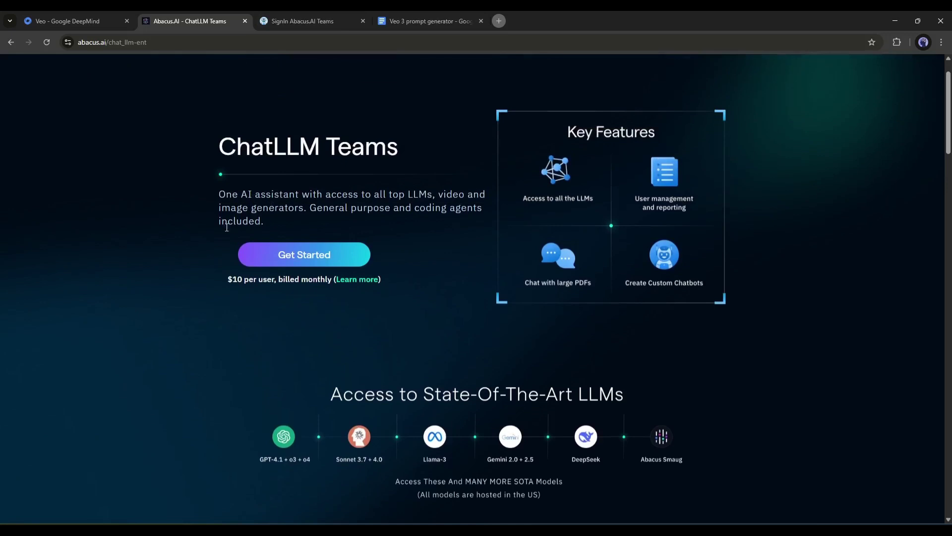
{"action": "left_click_drag", "start_coordinate": [223, 282], "coordinate": [258, 282]}
{"action": "scroll", "coordinate": [275, 300], "scroll_direction": "down", "scroll_amount": 2}
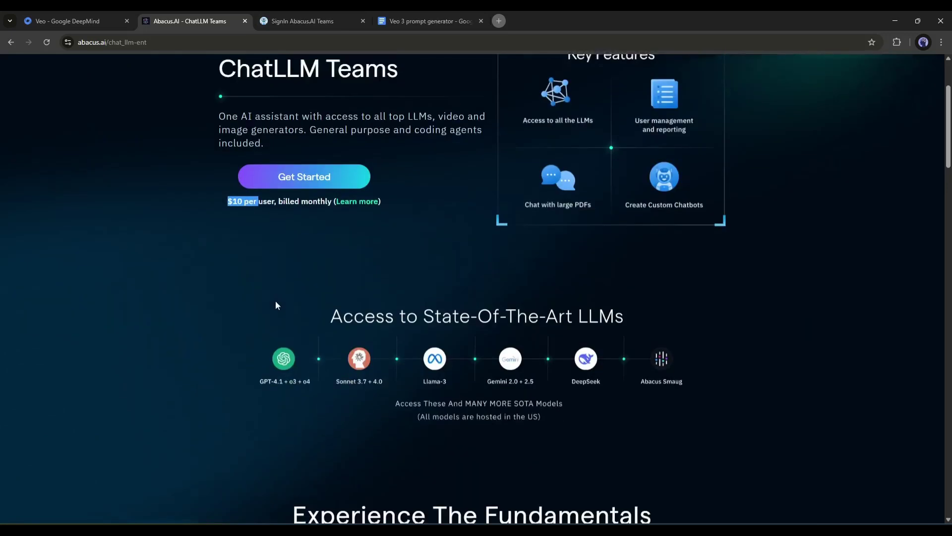
{"action": "scroll", "coordinate": [276, 302], "scroll_direction": "down", "scroll_amount": 1}
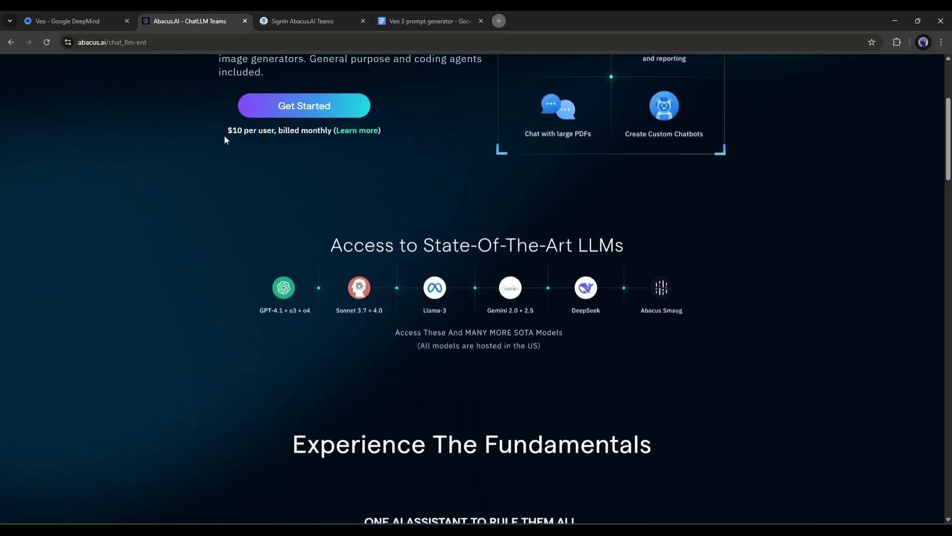
{"action": "left_click_drag", "start_coordinate": [226, 132], "coordinate": [278, 134]}
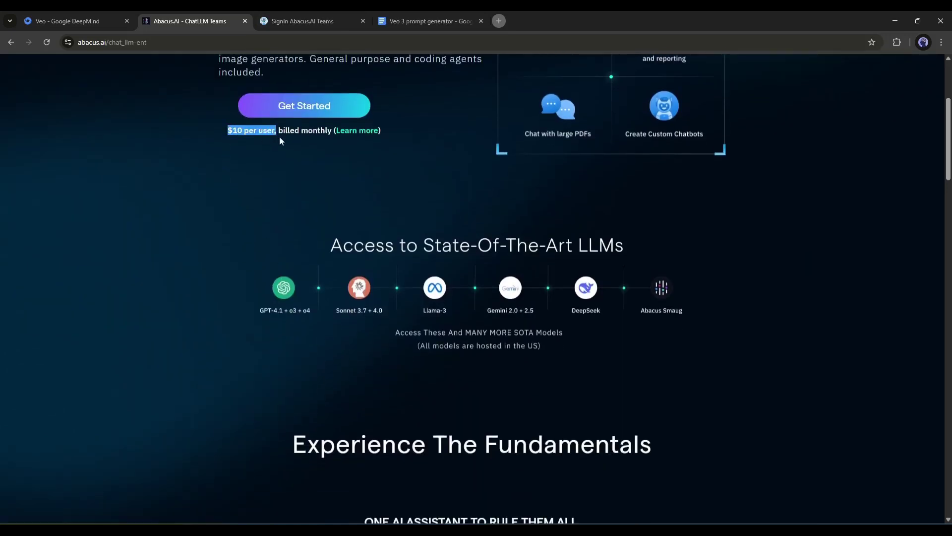
{"action": "left_click", "coordinate": [277, 178]}
{"action": "scroll", "coordinate": [295, 384], "scroll_direction": "up", "scroll_amount": 3}
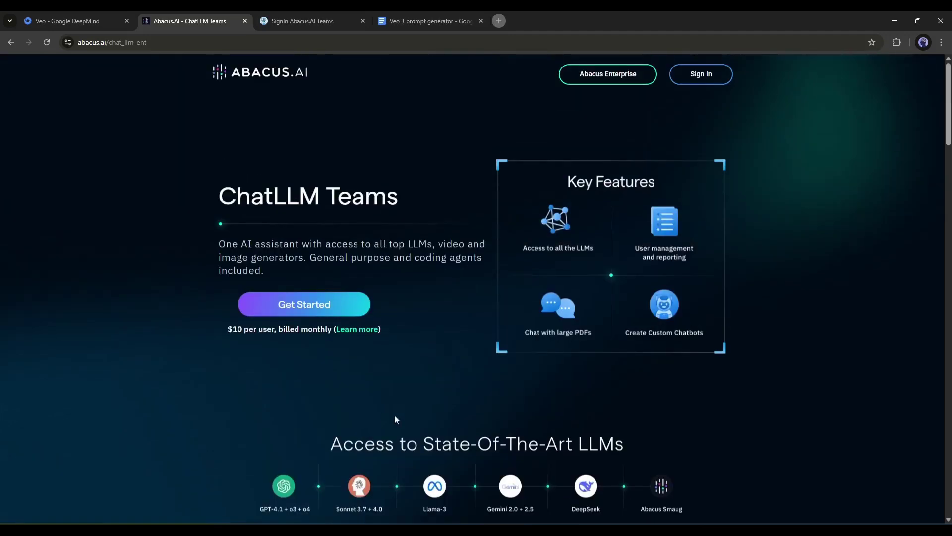